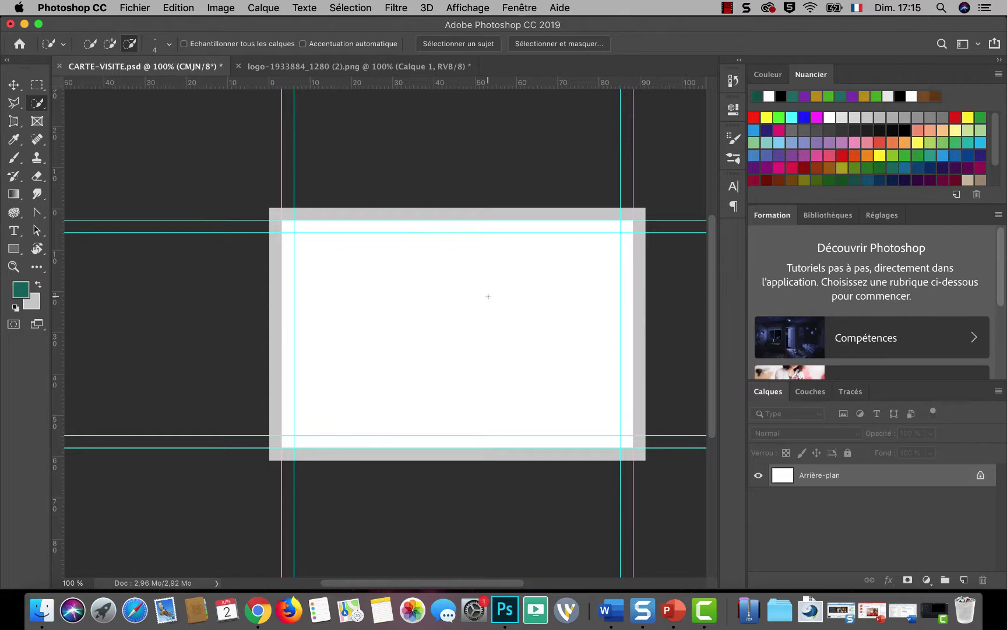
# Copy Calque 1 from the logo-1933884_1280 (2).png tab onto the CARTE-VISITE.psd canvas
pyautogui.click(320, 67)
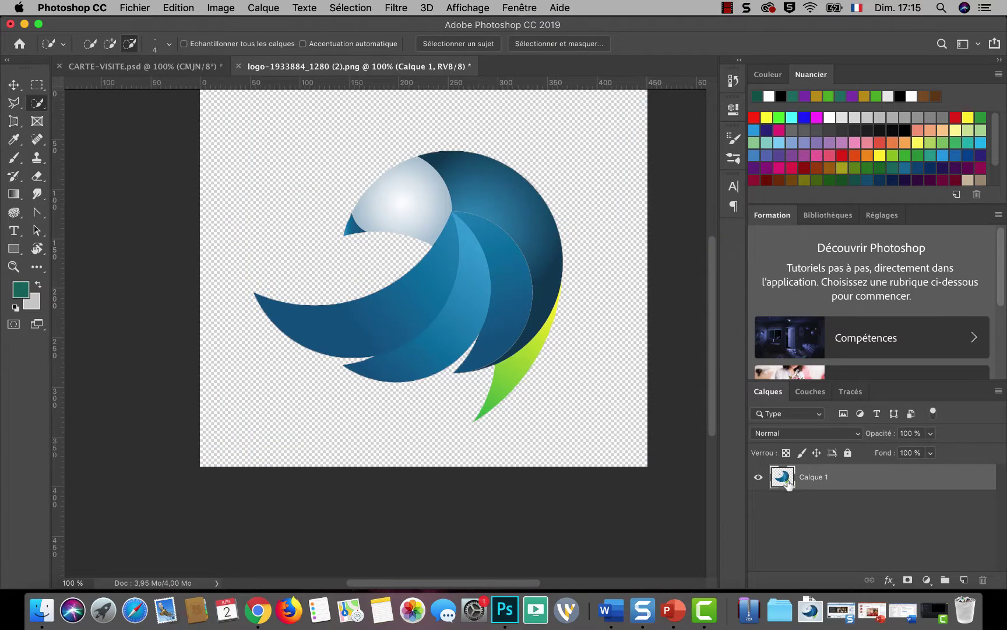
pyautogui.moveTo(782, 477); pyautogui.dragTo(229, 173)
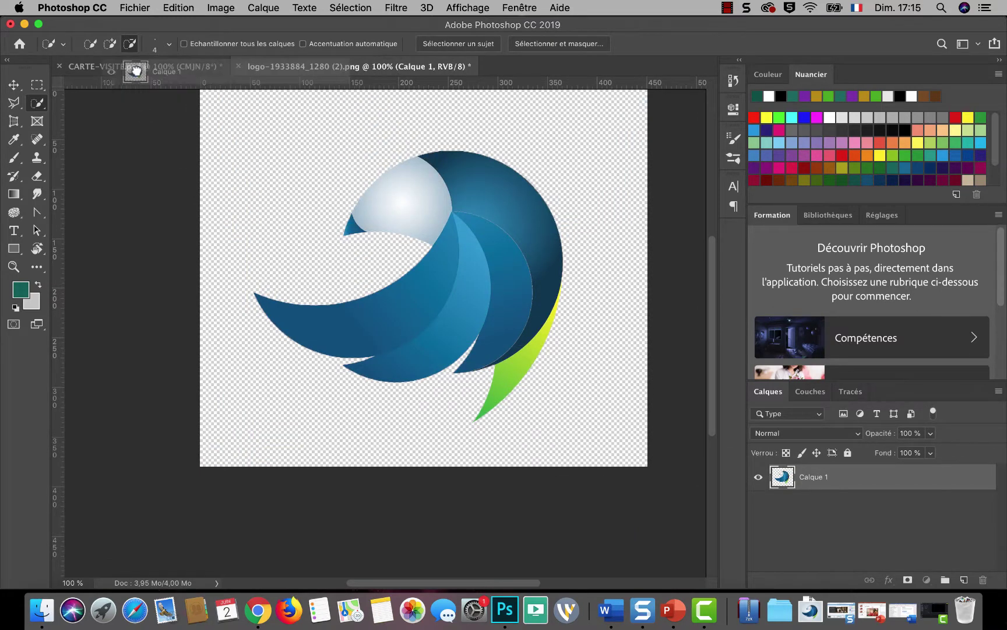
pyautogui.moveTo(229, 173)
pyautogui.mouseDown()
pyautogui.moveTo(459, 307)
pyautogui.moveTo(456, 321)
pyautogui.mouseUp()
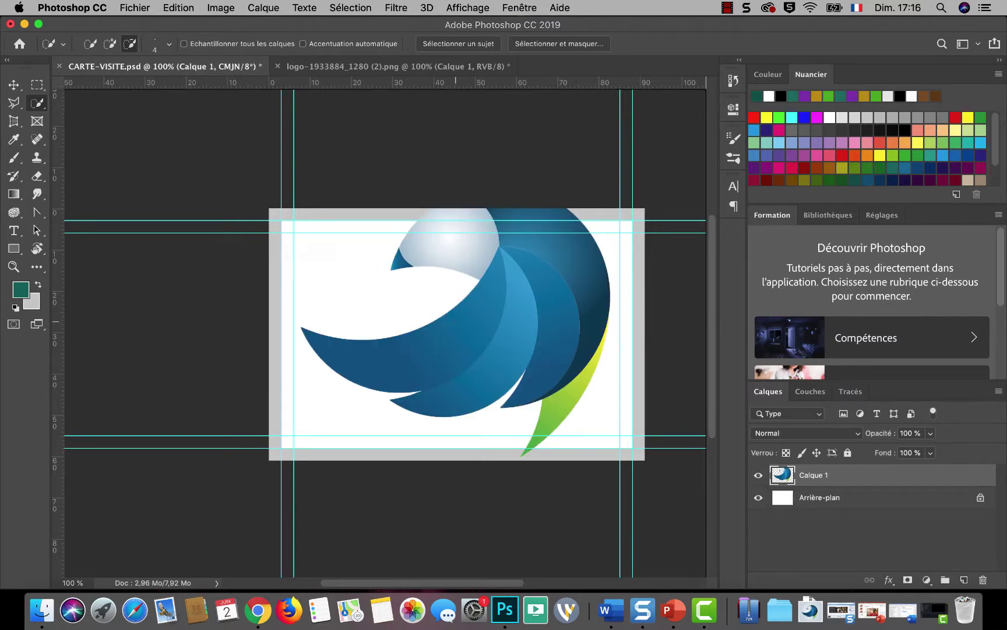
# Scale the bird logo down to about 17% and place it at the card's upper right
pyautogui.press('super+t')
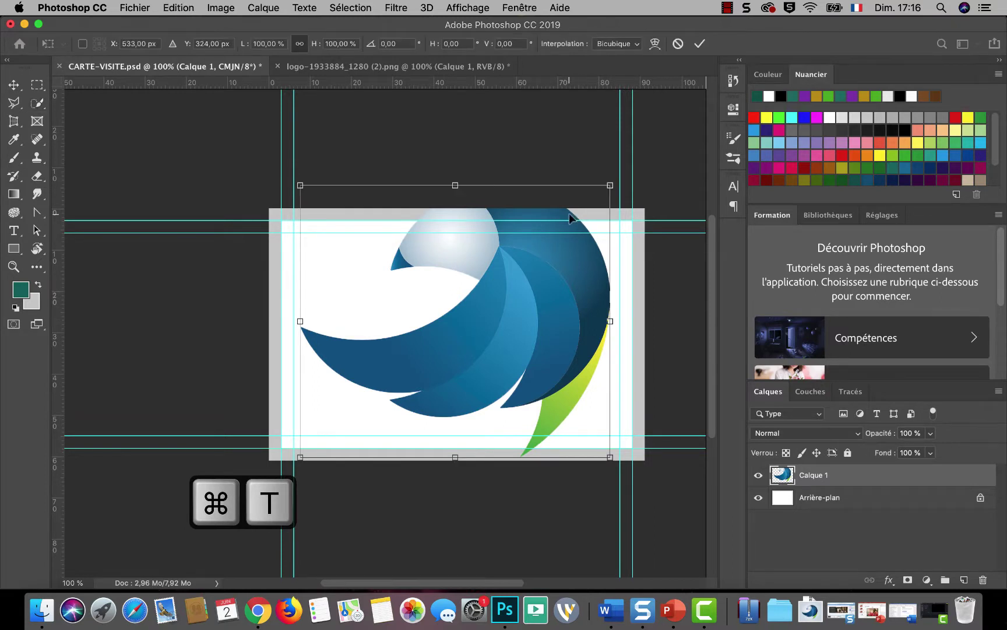
pyautogui.moveTo(610, 185)
pyautogui.mouseDown()
pyautogui.moveTo(533, 267)
pyautogui.moveTo(485, 294)
pyautogui.moveTo(391, 379)
pyautogui.mouseUp()
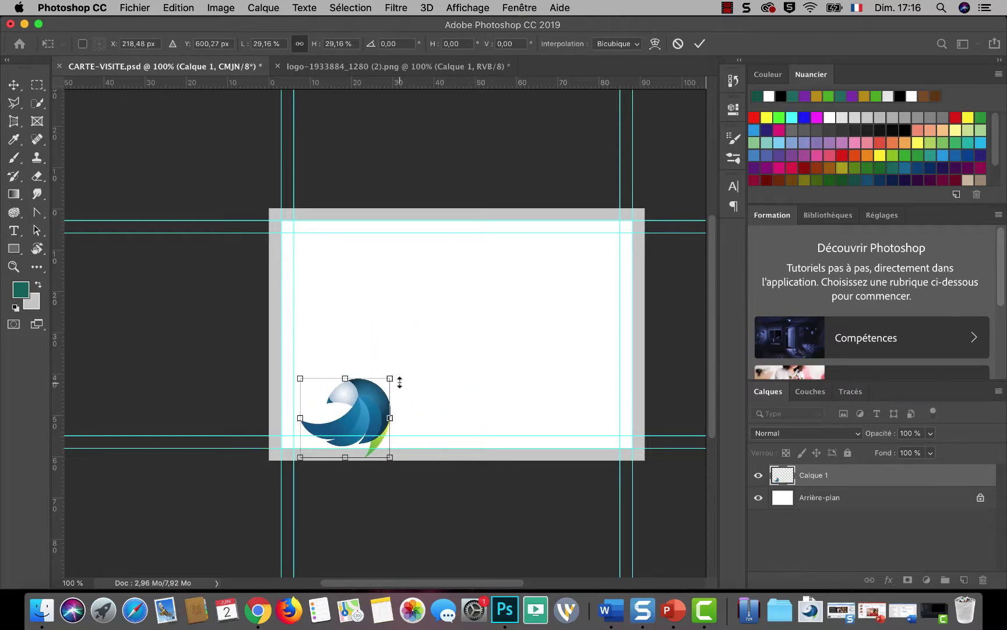
pyautogui.moveTo(357, 412); pyautogui.dragTo(574, 318)
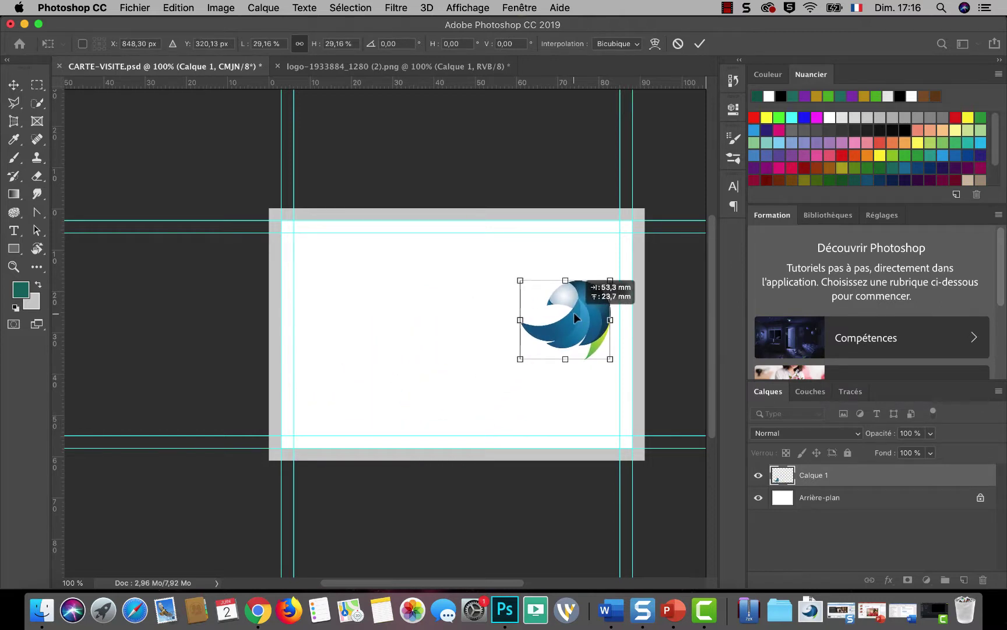
pyautogui.moveTo(611, 280); pyautogui.dragTo(571, 321)
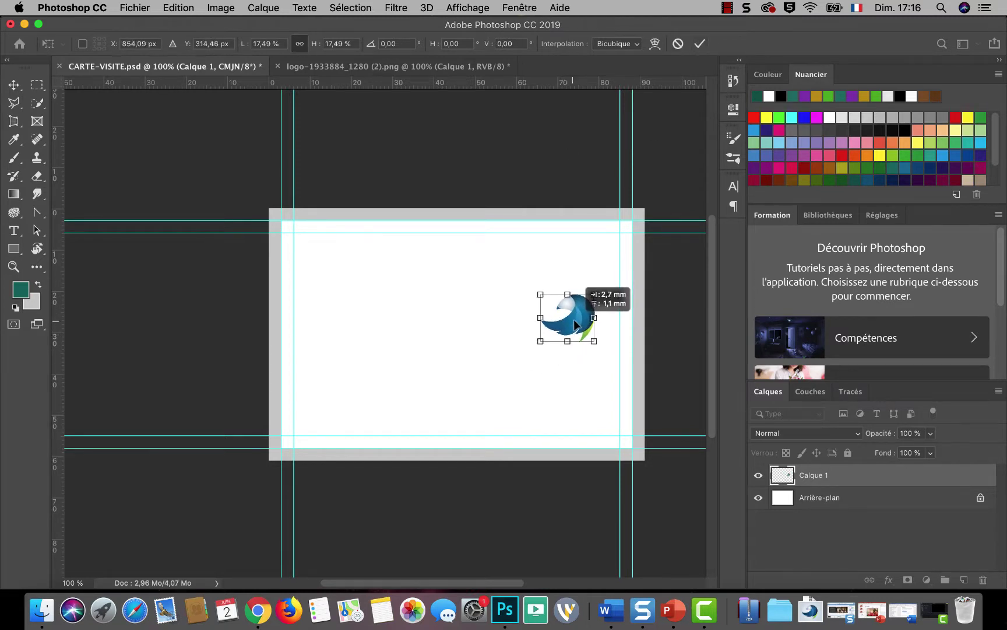
pyautogui.click(700, 45)
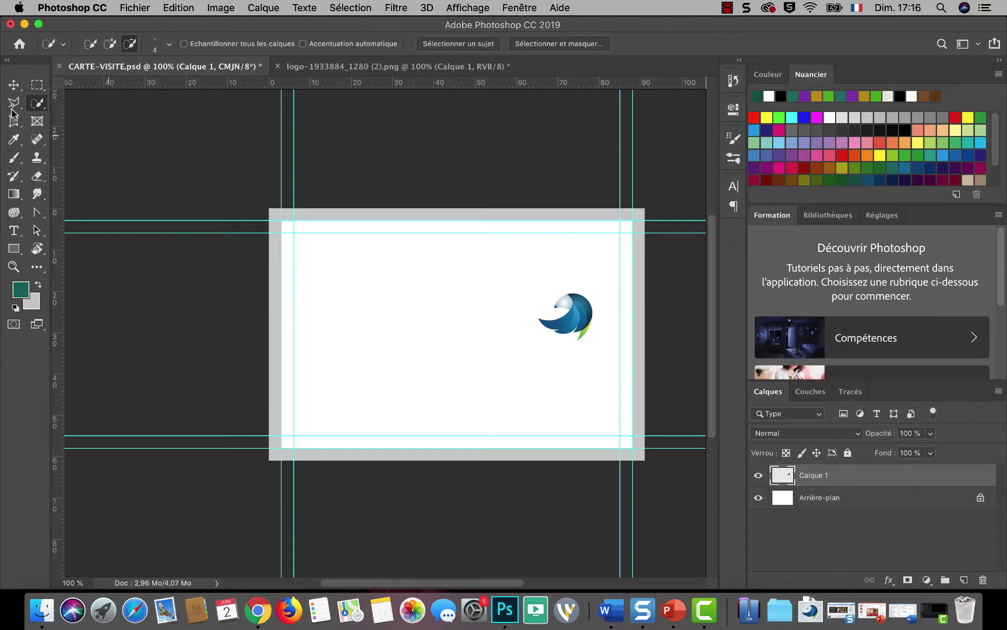
# Nudge the bird logo slightly lower and left on the card with the Move tool
pyautogui.click(13, 86)
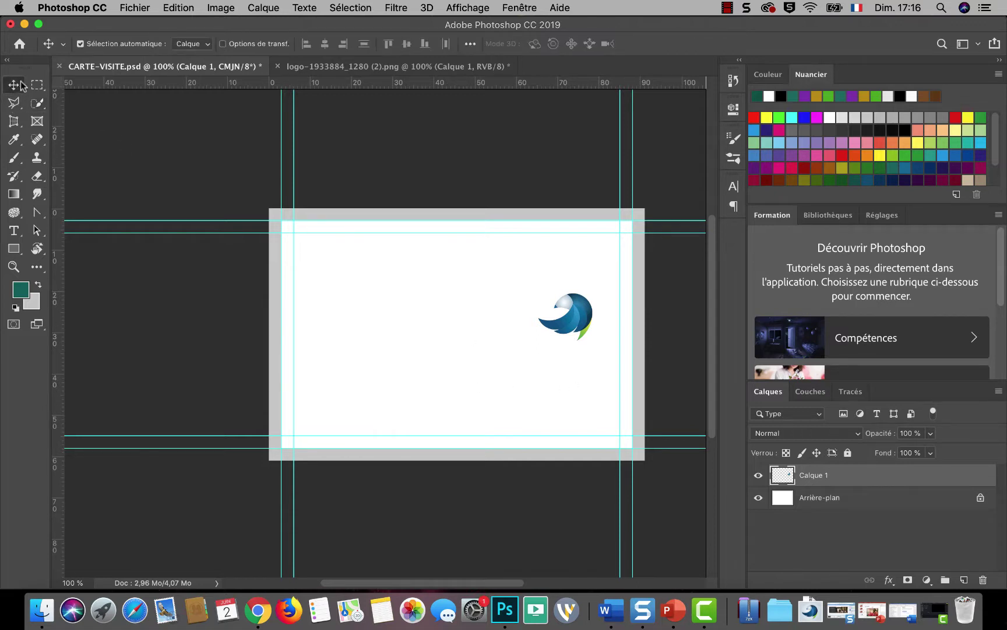
pyautogui.moveTo(570, 315); pyautogui.dragTo(568, 328)
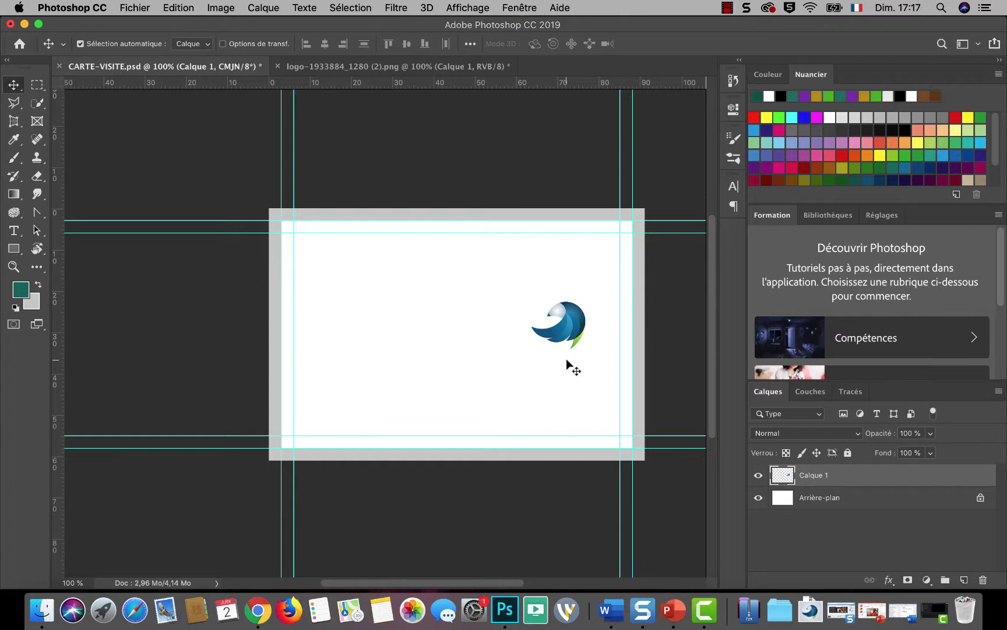
pyautogui.click(129, 8)
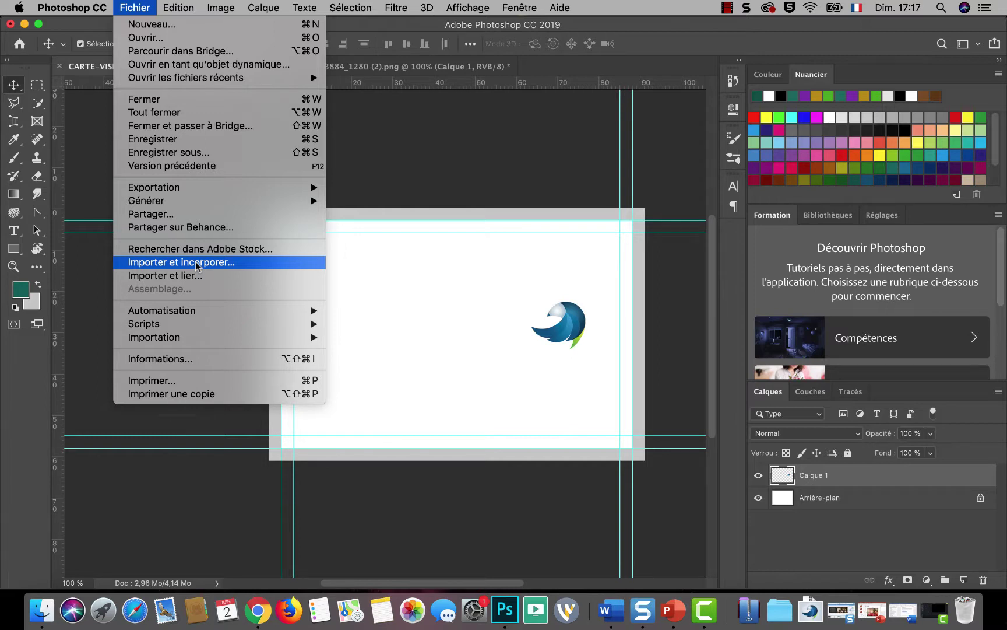
pyautogui.click(511, 331)
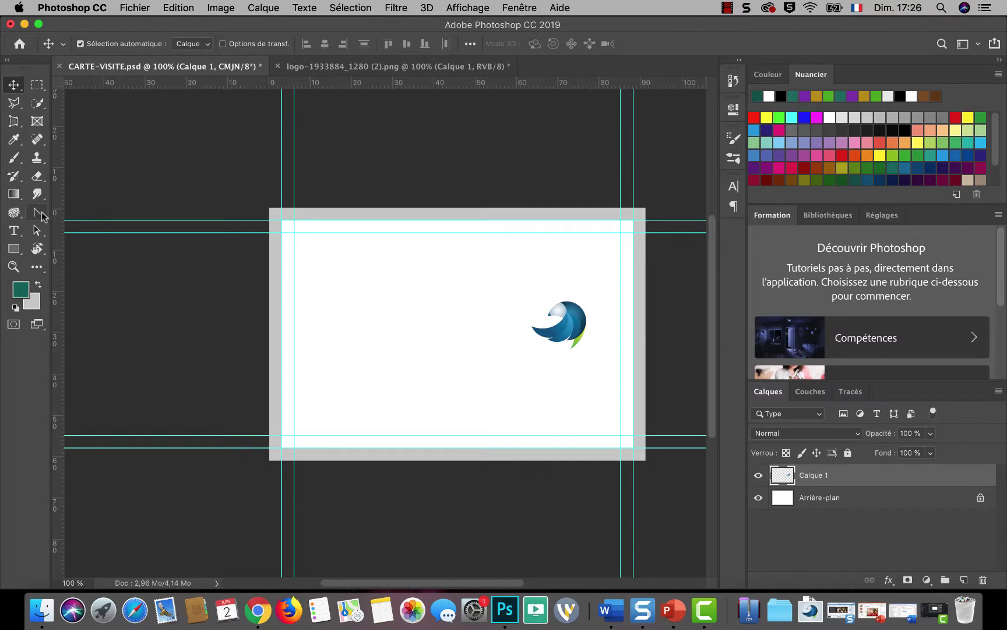
pyautogui.moveTo(37, 212); pyautogui.dragTo(83, 213)
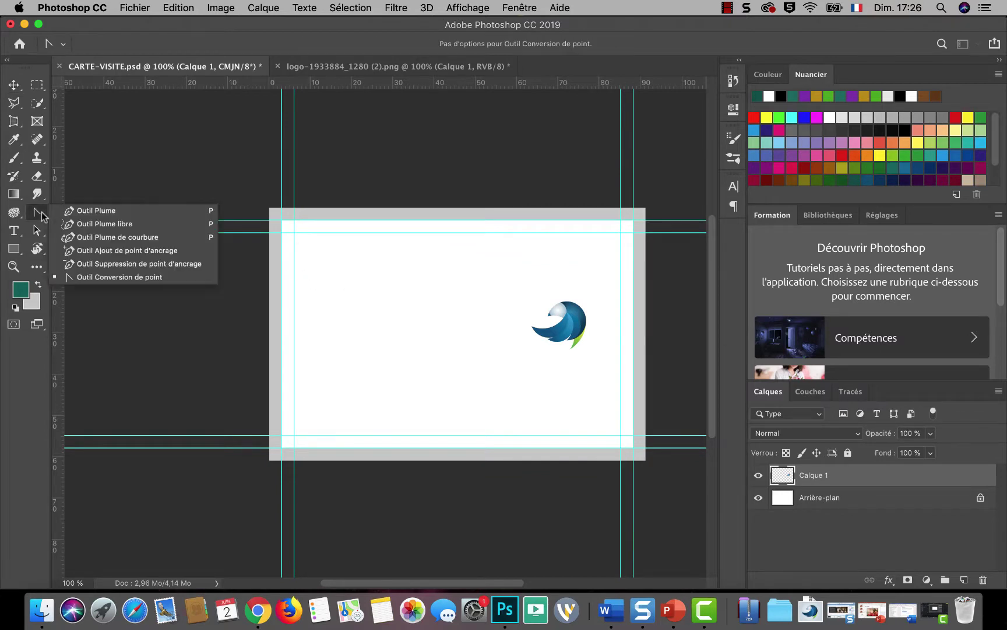
# Select the standard Pen tool and set it to Forme (shape) mode
pyautogui.click(94, 211)
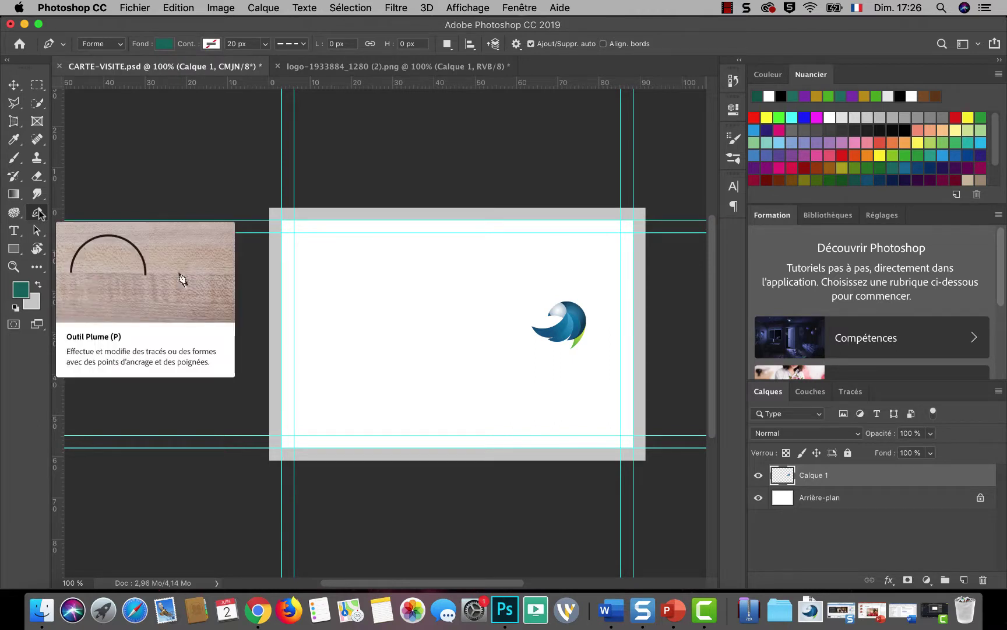
pyautogui.click(122, 45)
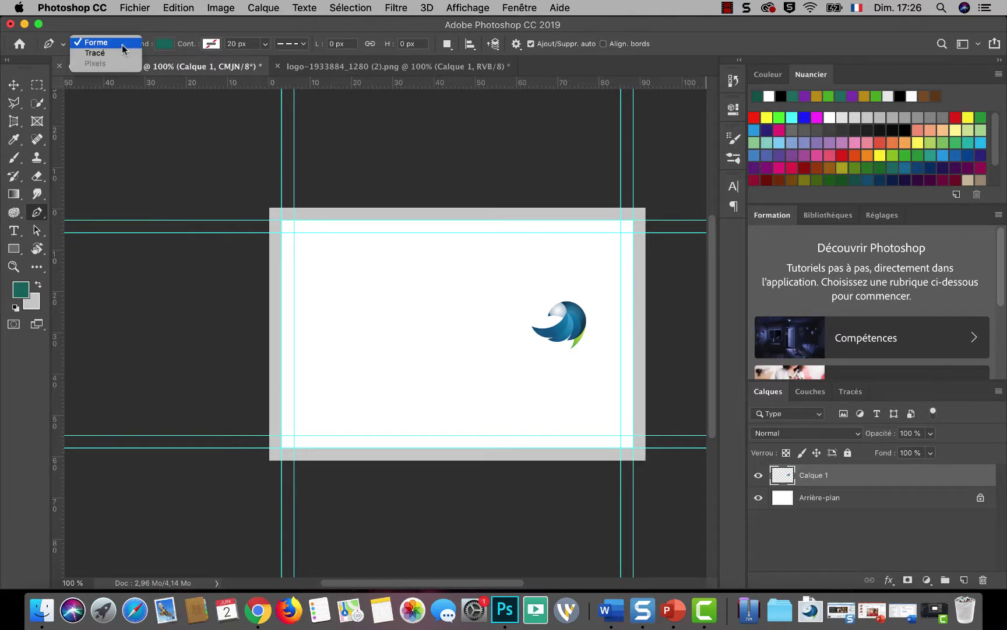
pyautogui.click(112, 54)
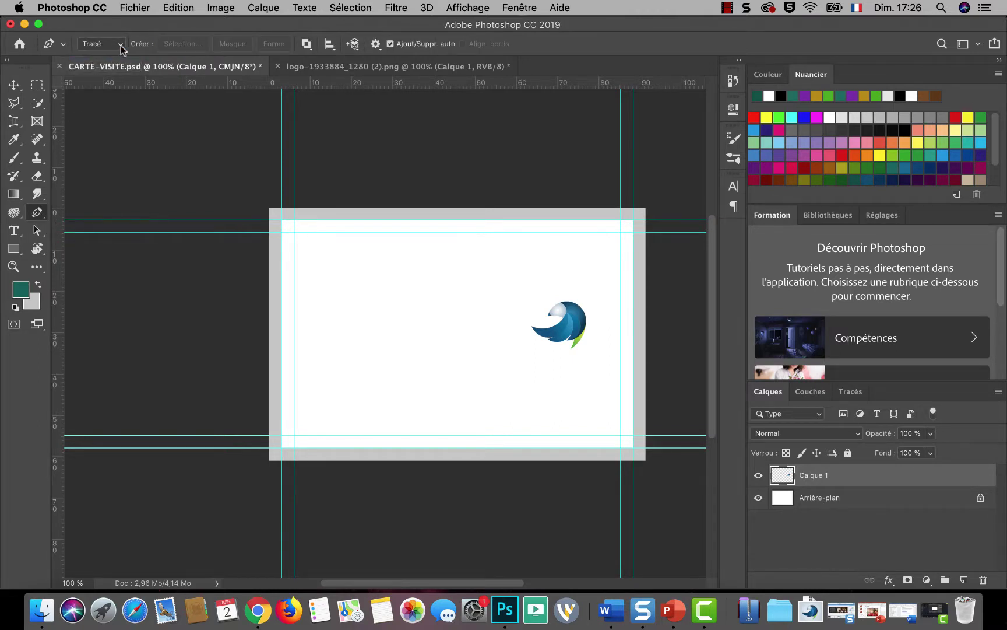
pyautogui.click(123, 44)
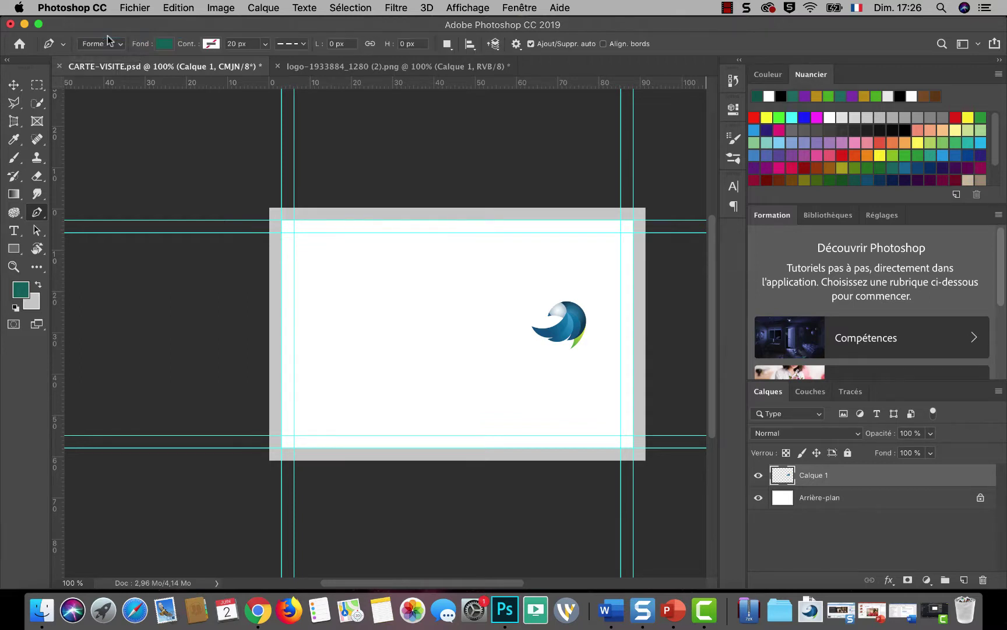
# Set the shape fill to the logo's dark blue #11334d, keeping no stroke
pyautogui.click(165, 44)
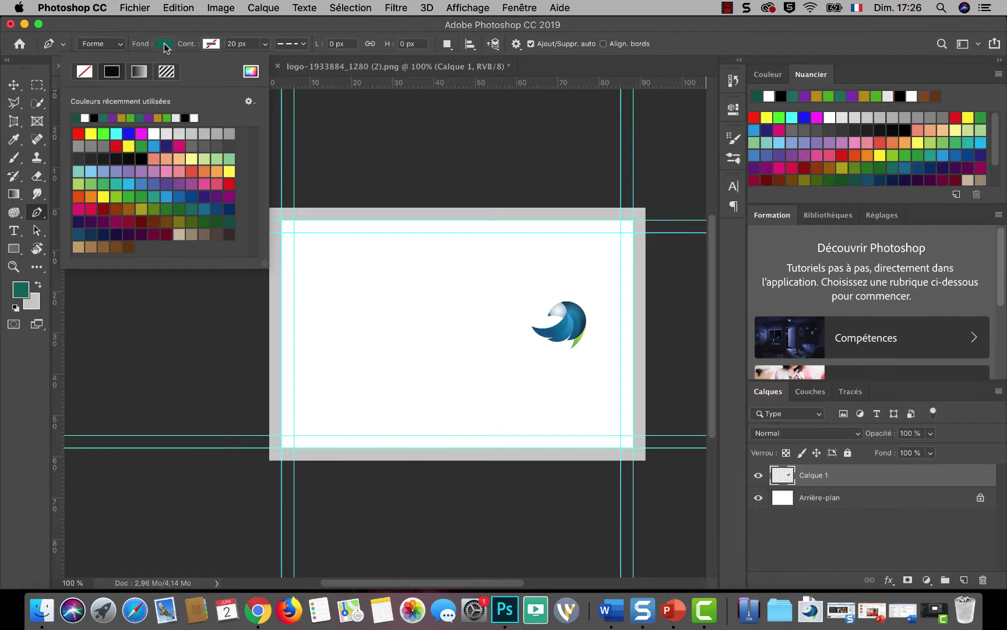
pyautogui.click(250, 72)
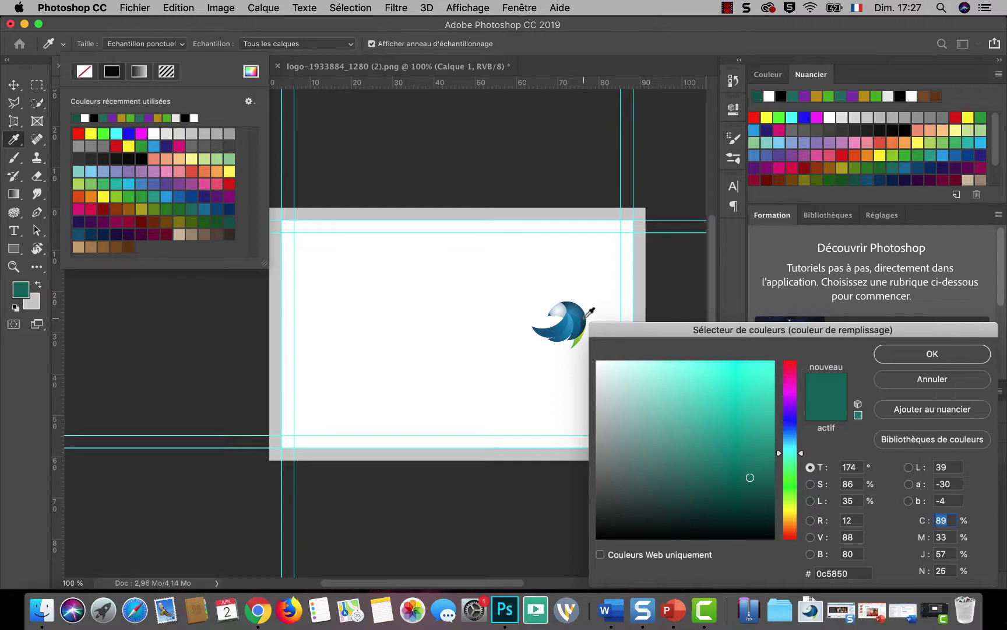
pyautogui.click(585, 317)
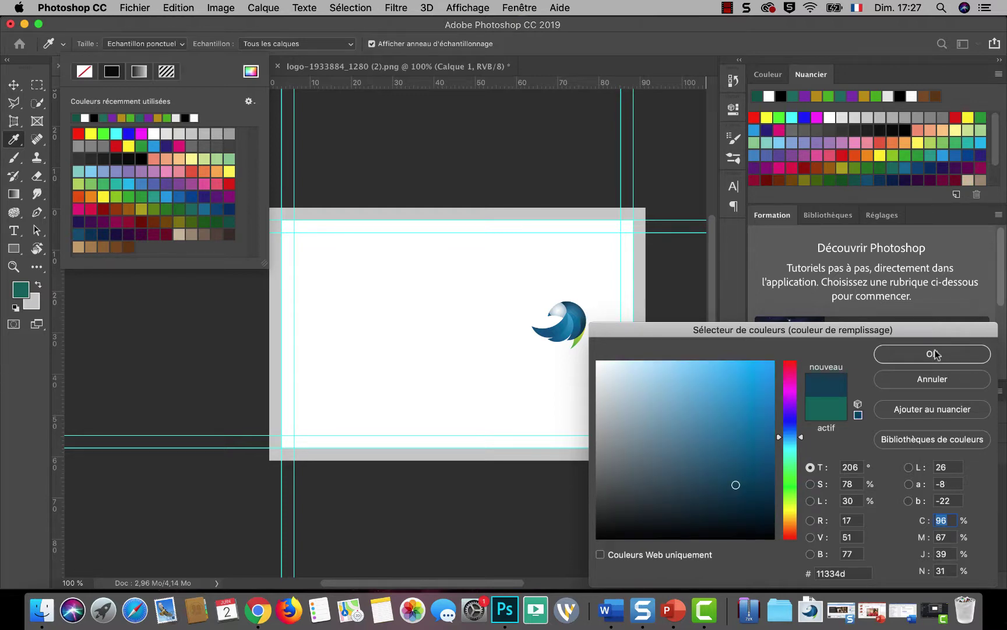
pyautogui.click(934, 353)
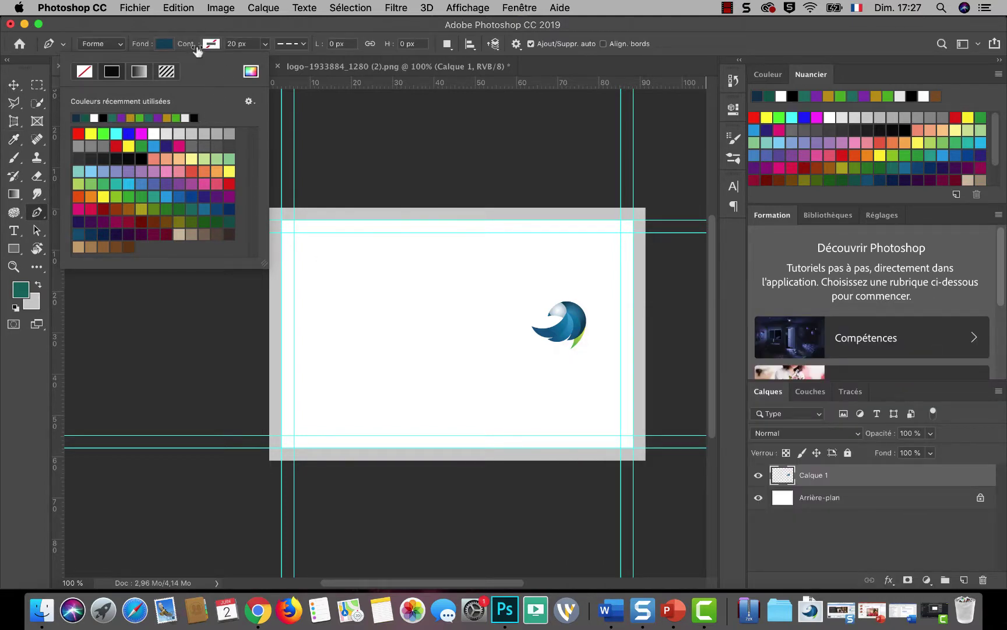
pyautogui.click(211, 45)
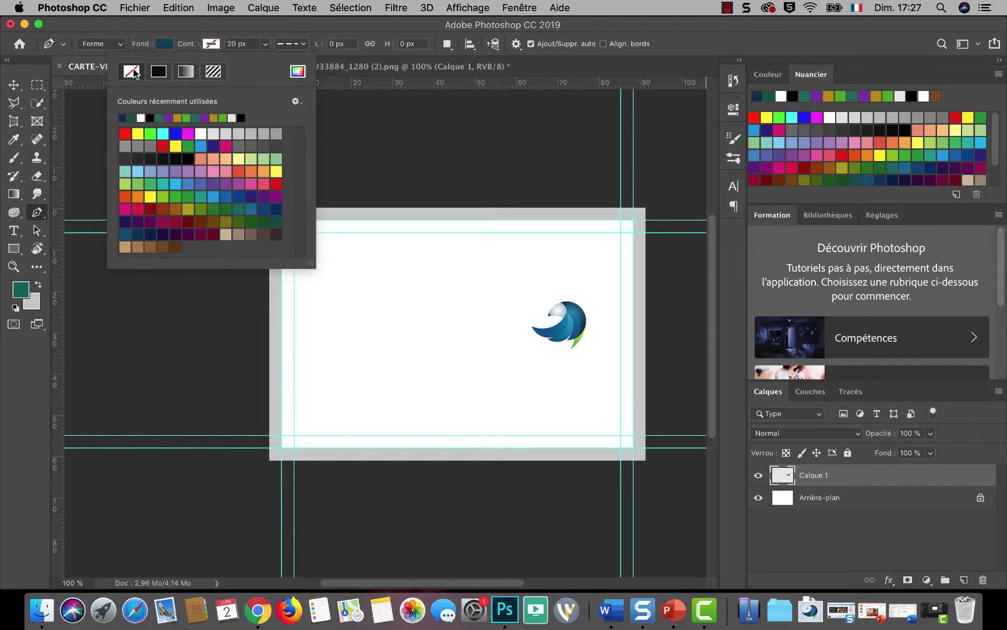
pyautogui.click(212, 45)
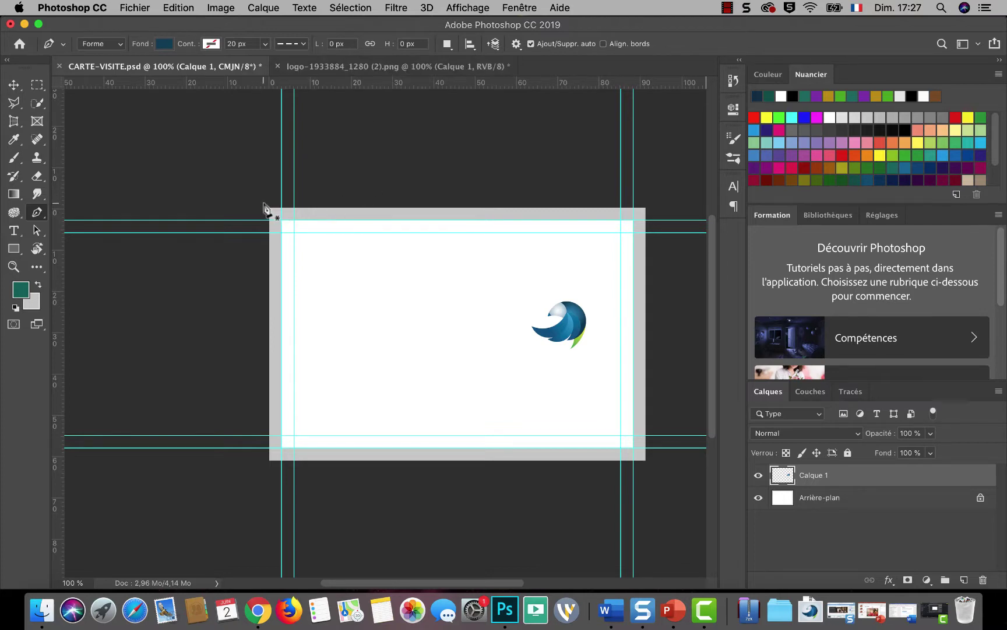
# Draw a four-corner dark-blue Forme 1 panel over the card's left part with a slanted right edge
pyautogui.click(261, 199)
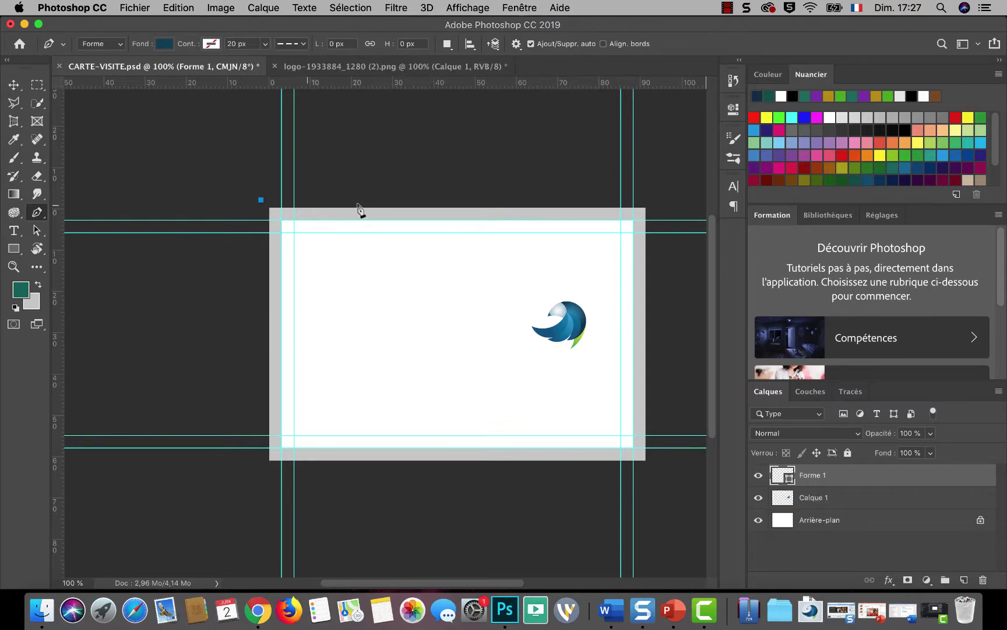
pyautogui.click(418, 203)
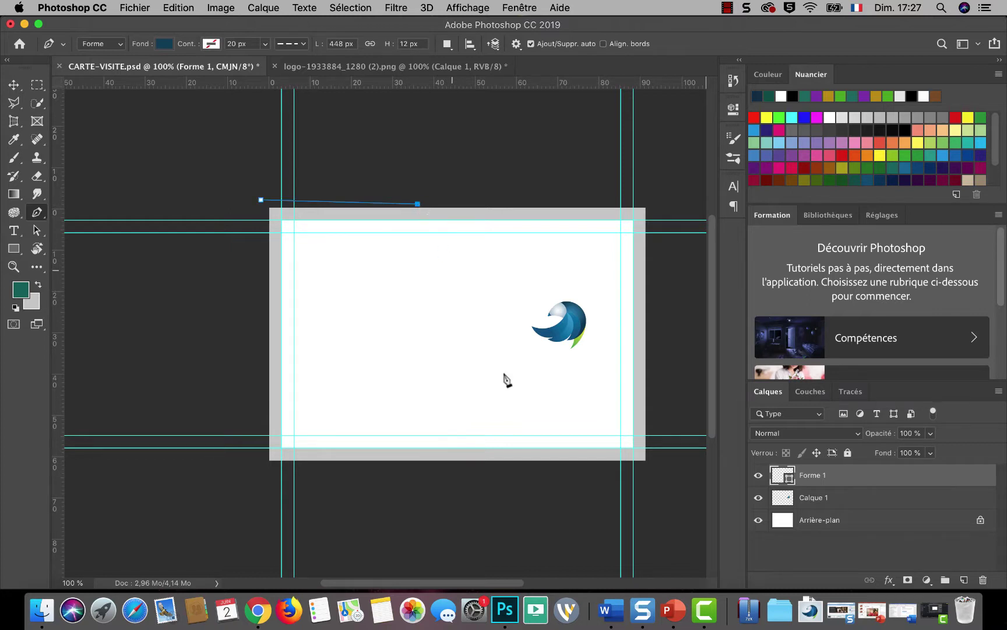
pyautogui.click(512, 469)
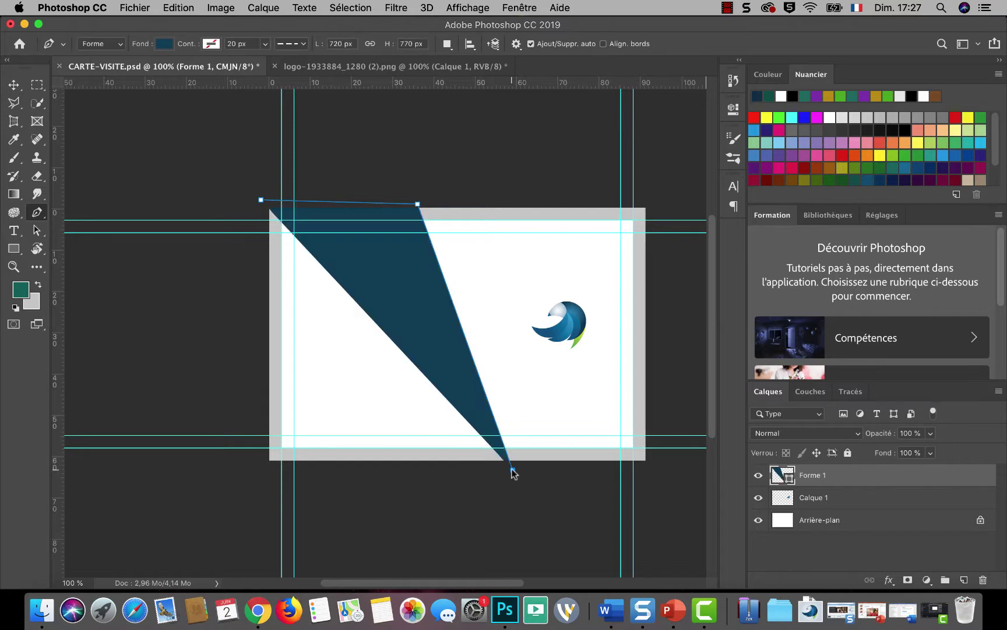
pyautogui.click(262, 468)
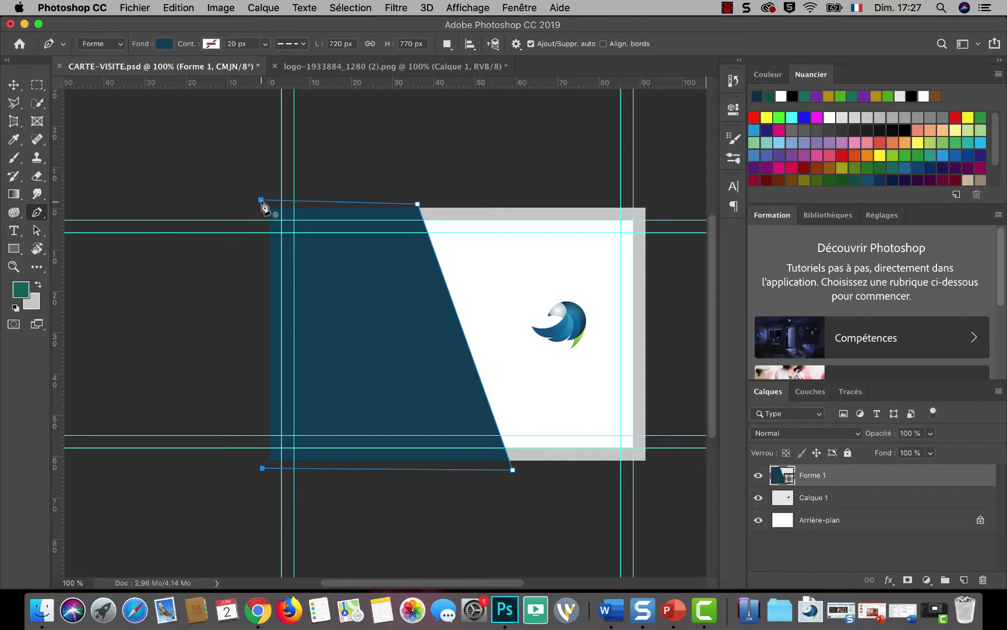
pyautogui.click(261, 200)
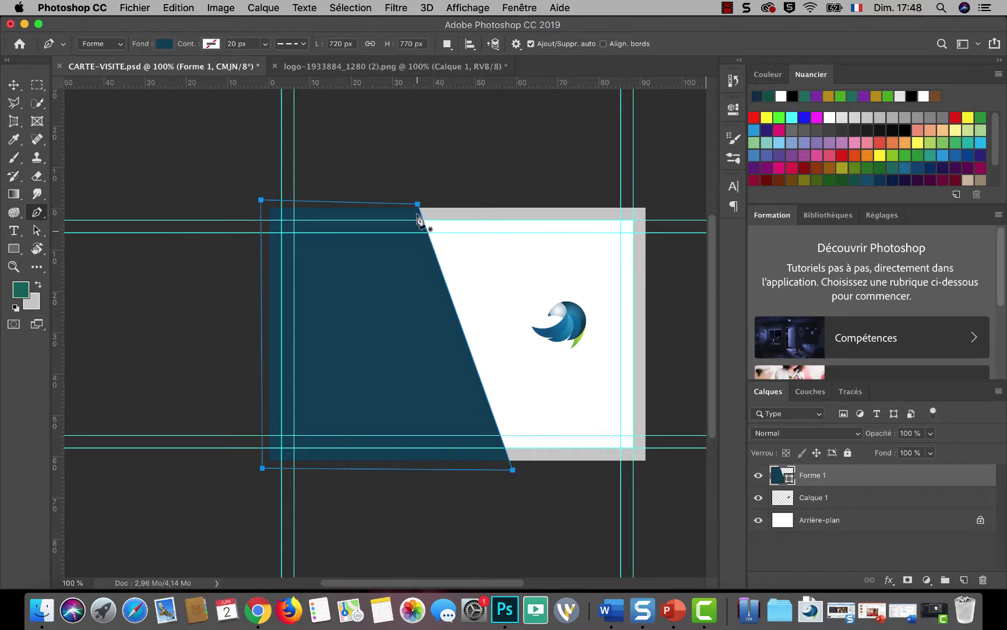
pyautogui.rightClick(37, 213)
pyautogui.click(117, 277)
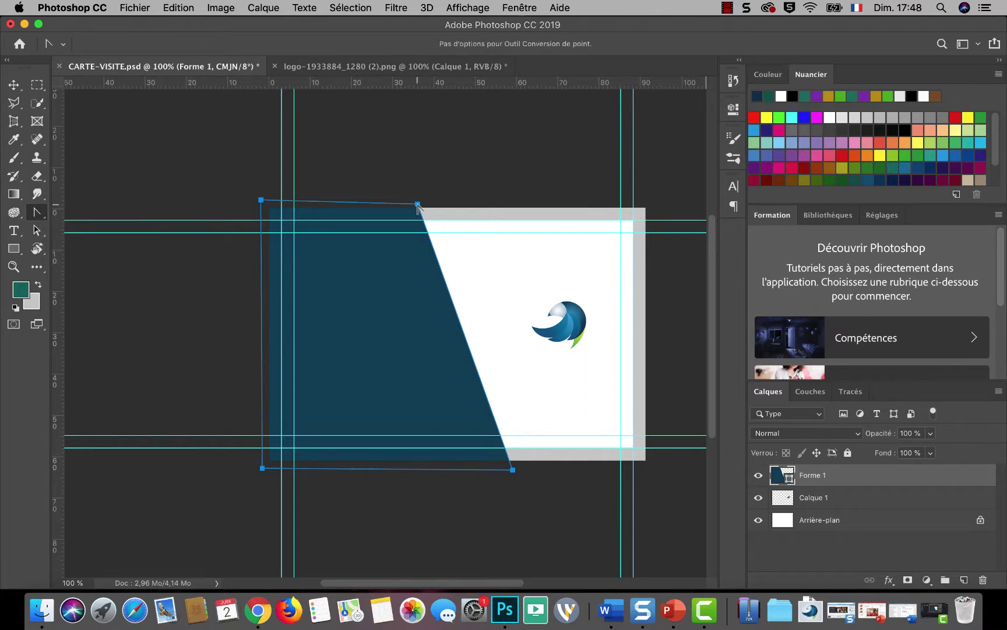
# Pull curve handles from the panel's top-right anchor to bend the upper right edge
pyautogui.moveTo(417, 204); pyautogui.dragTo(420, 194)
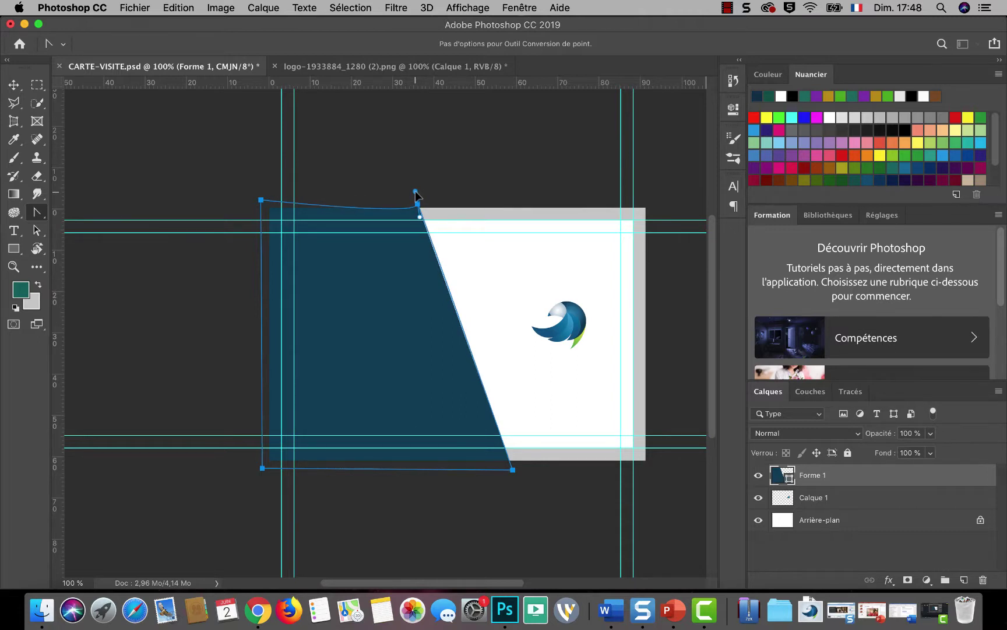
pyautogui.moveTo(420, 194); pyautogui.dragTo(414, 259)
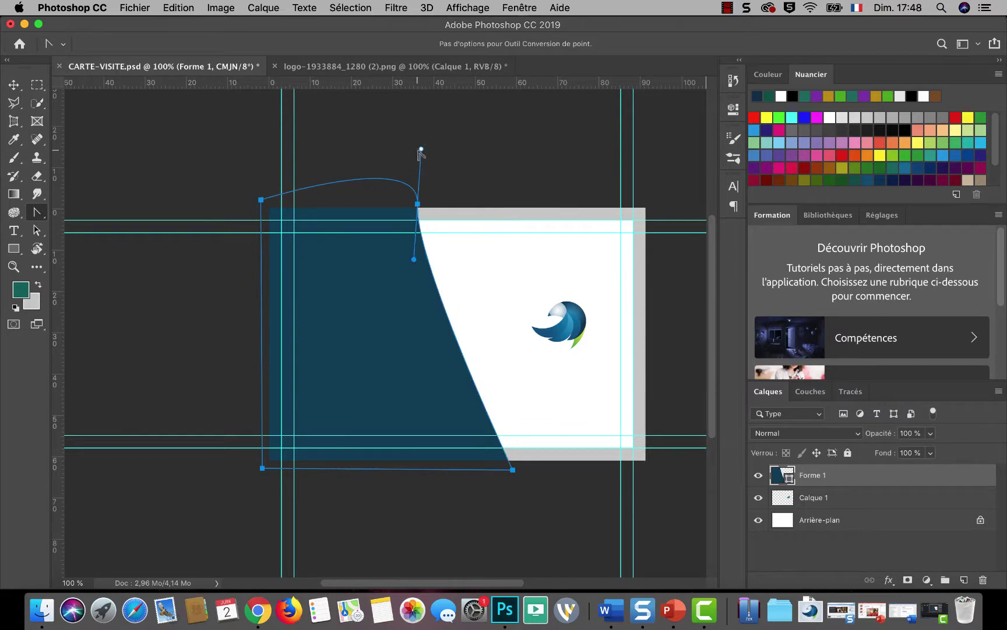
pyautogui.moveTo(421, 149)
pyautogui.mouseDown()
pyautogui.moveTo(353, 207)
pyautogui.moveTo(338, 205)
pyautogui.mouseUp()
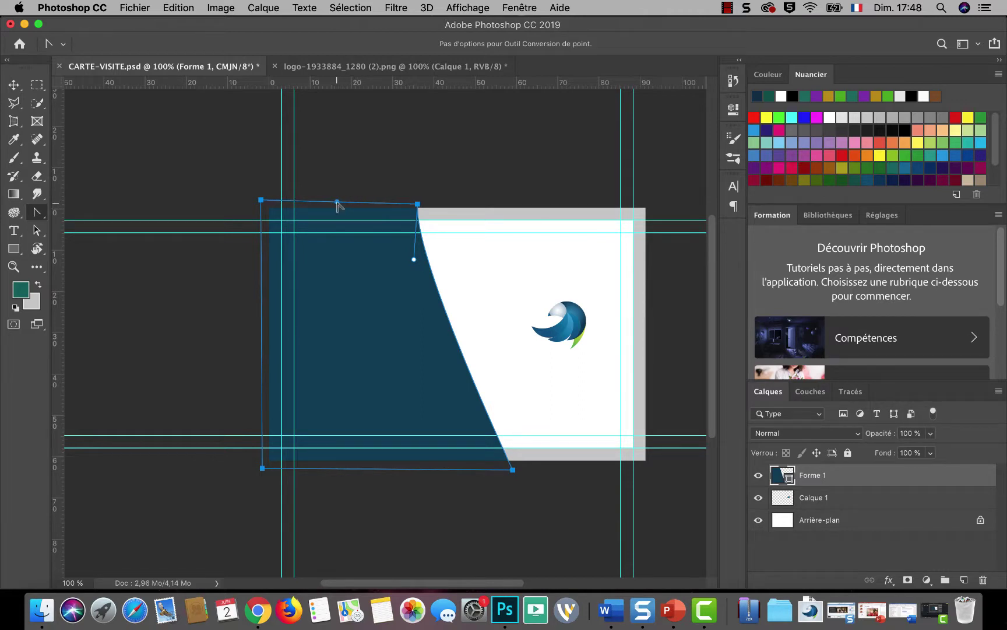
pyautogui.moveTo(414, 260)
pyautogui.mouseDown()
pyautogui.moveTo(423, 315)
pyautogui.moveTo(415, 320)
pyautogui.mouseUp()
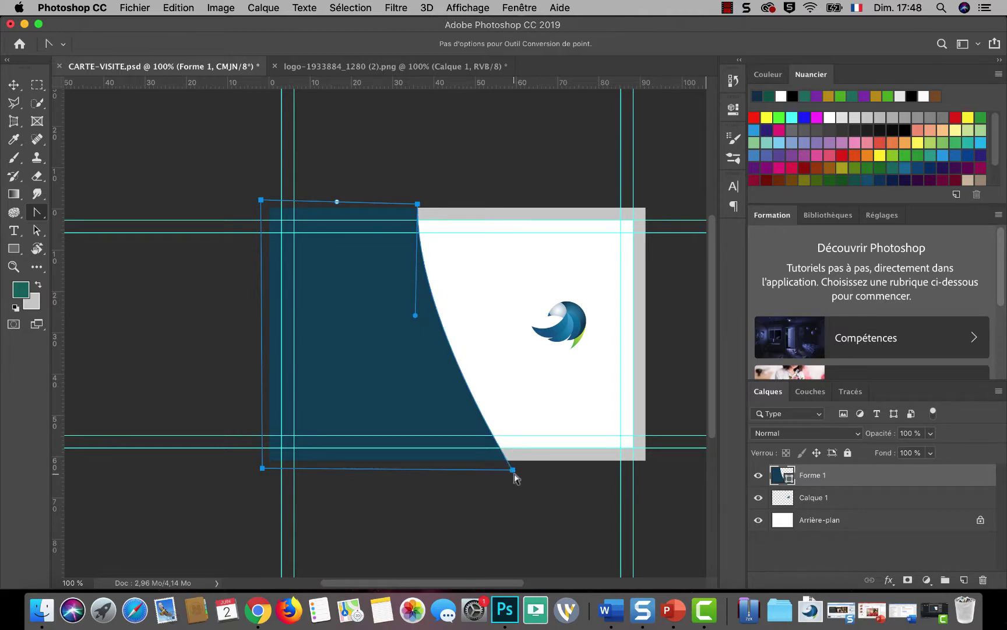
# Make the bottom-right anchor smooth and tune both handles into an S-curve
pyautogui.moveTo(513, 469); pyautogui.dragTo(505, 506)
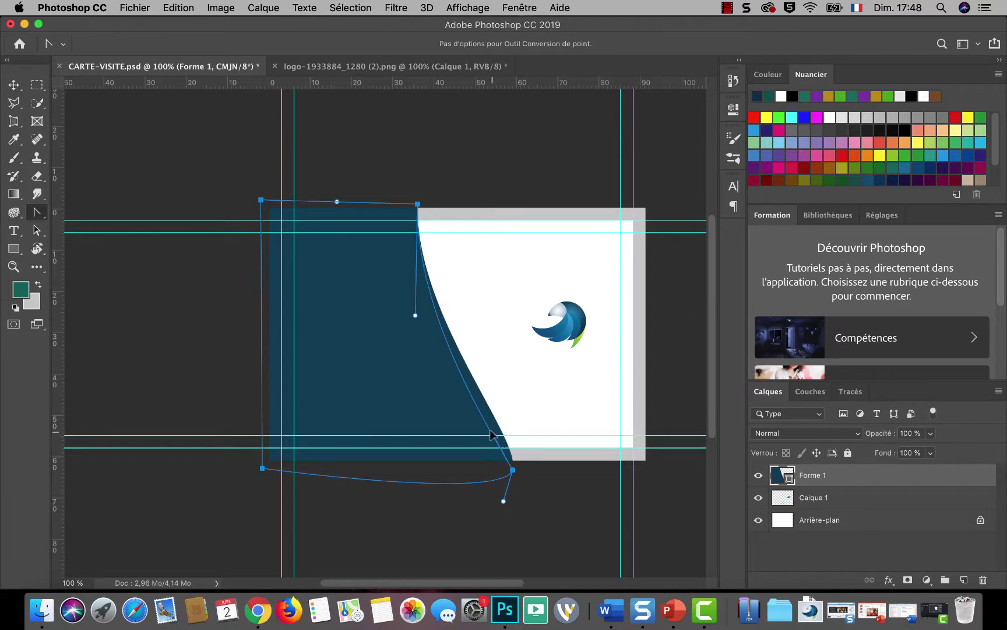
pyautogui.moveTo(490, 434)
pyautogui.mouseDown()
pyautogui.moveTo(479, 420)
pyautogui.moveTo(489, 387)
pyautogui.moveTo(470, 313)
pyautogui.moveTo(420, 317)
pyautogui.moveTo(465, 318)
pyautogui.moveTo(478, 352)
pyautogui.mouseUp()
pyautogui.moveTo(503, 390); pyautogui.dragTo(511, 399)
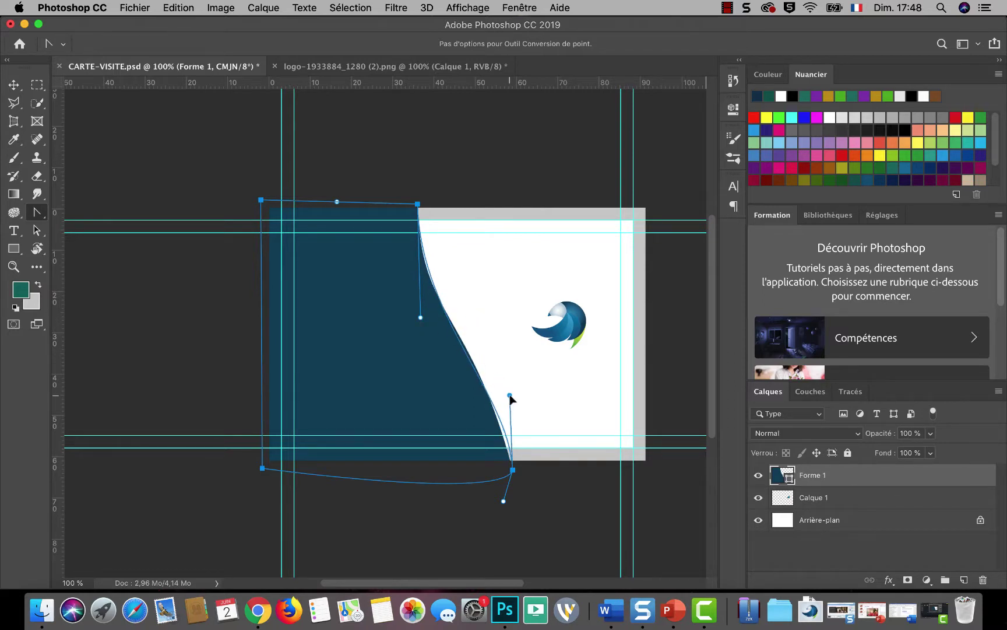
pyautogui.moveTo(420, 318); pyautogui.dragTo(411, 322)
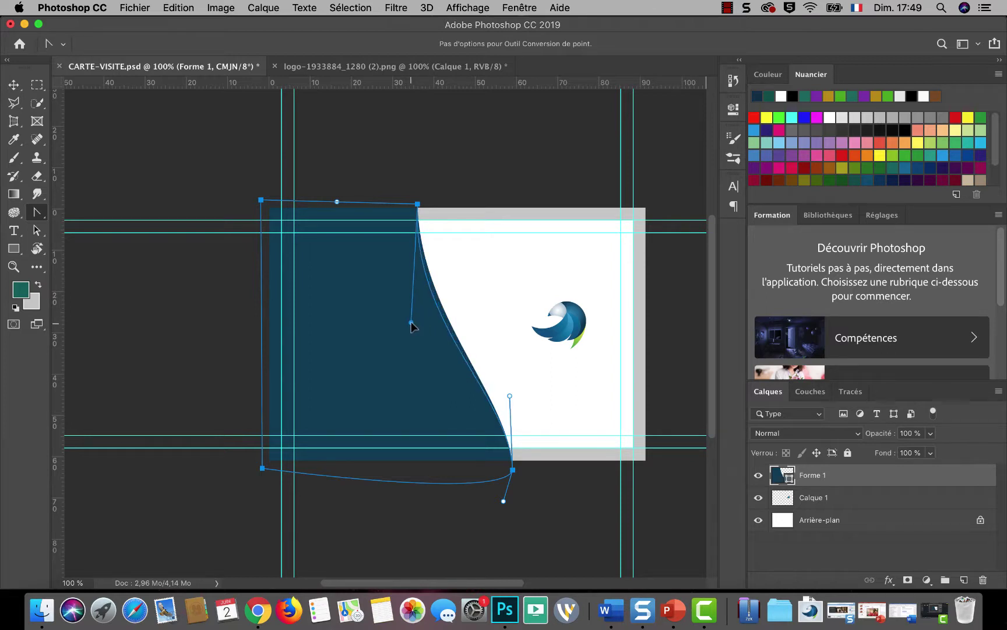
pyautogui.moveTo(411, 322)
pyautogui.mouseDown()
pyautogui.moveTo(416, 280)
pyautogui.moveTo(406, 284)
pyautogui.mouseUp()
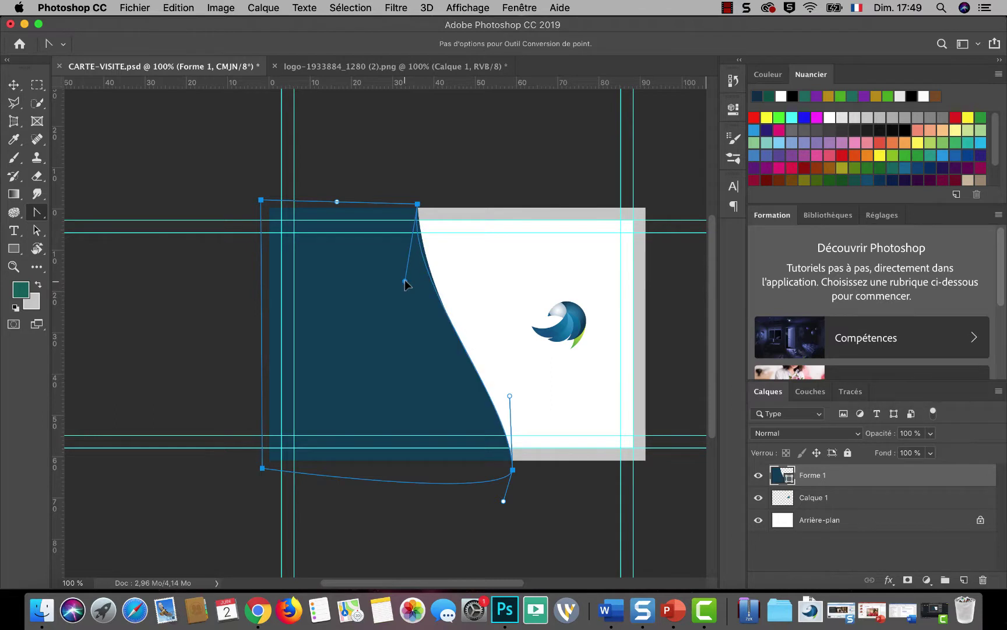
pyautogui.moveTo(510, 396); pyautogui.dragTo(528, 396)
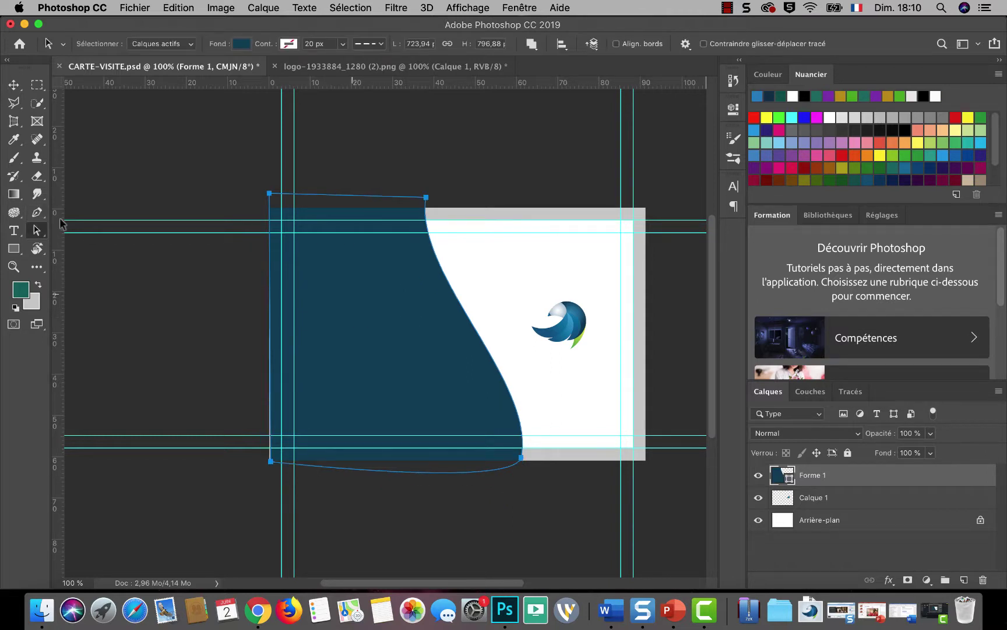
pyautogui.click(37, 212)
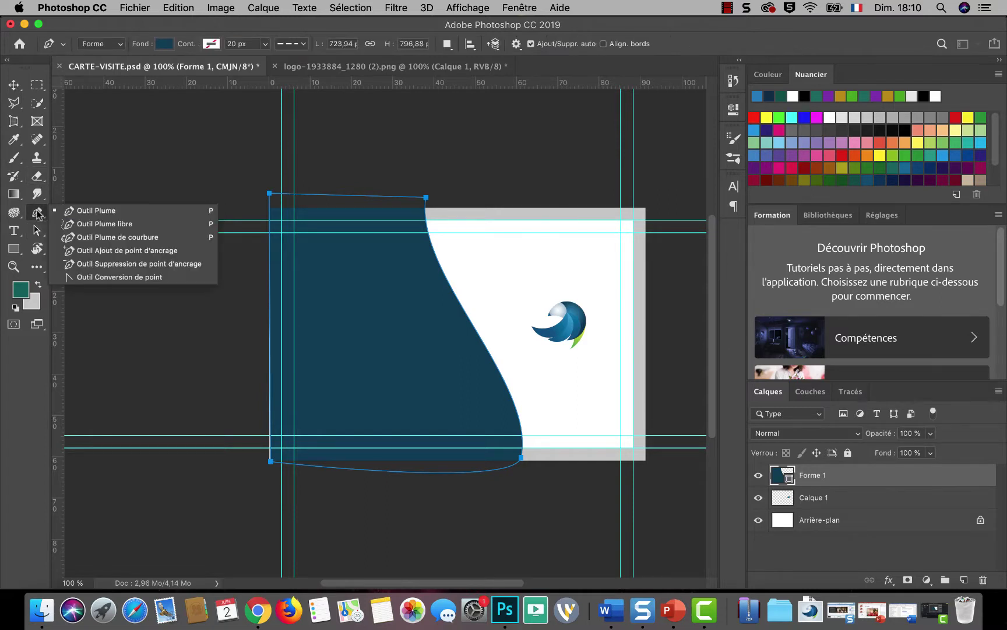
pyautogui.click(86, 251)
pyautogui.click(477, 331)
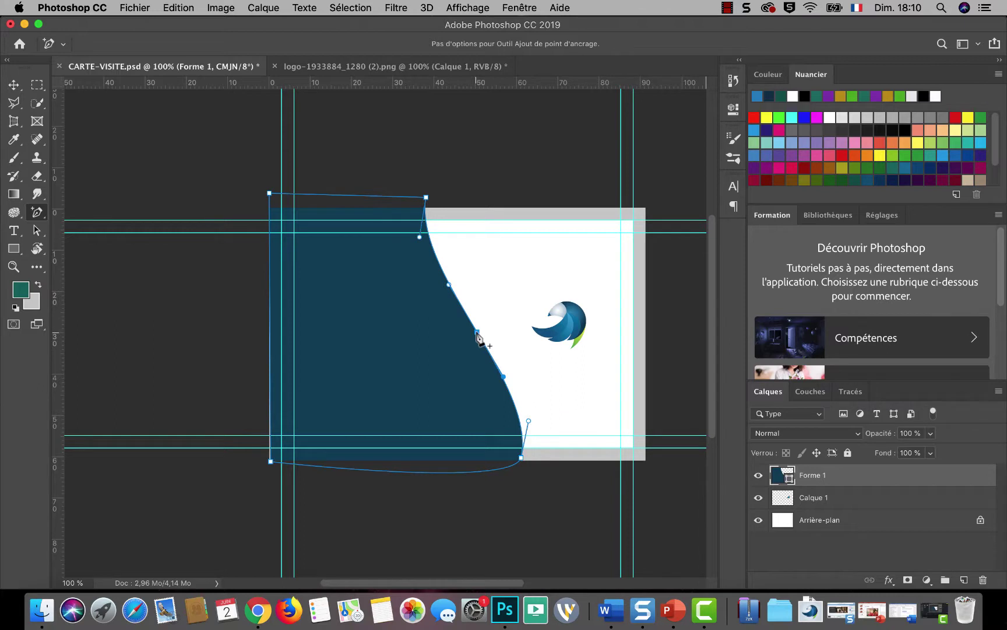
pyautogui.hotkey('ctrl', 'z')
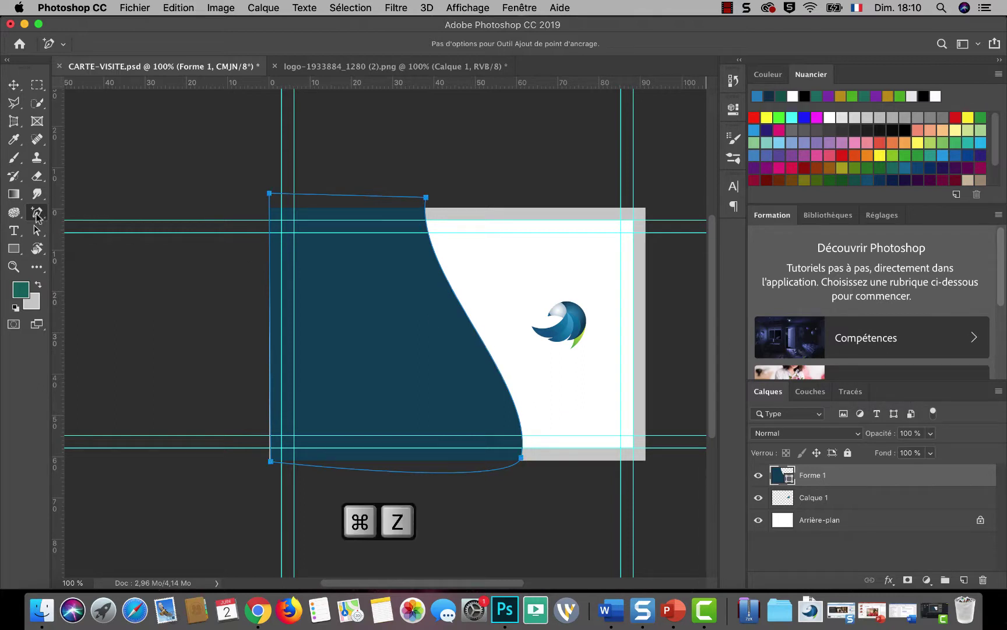
pyautogui.click(36, 215)
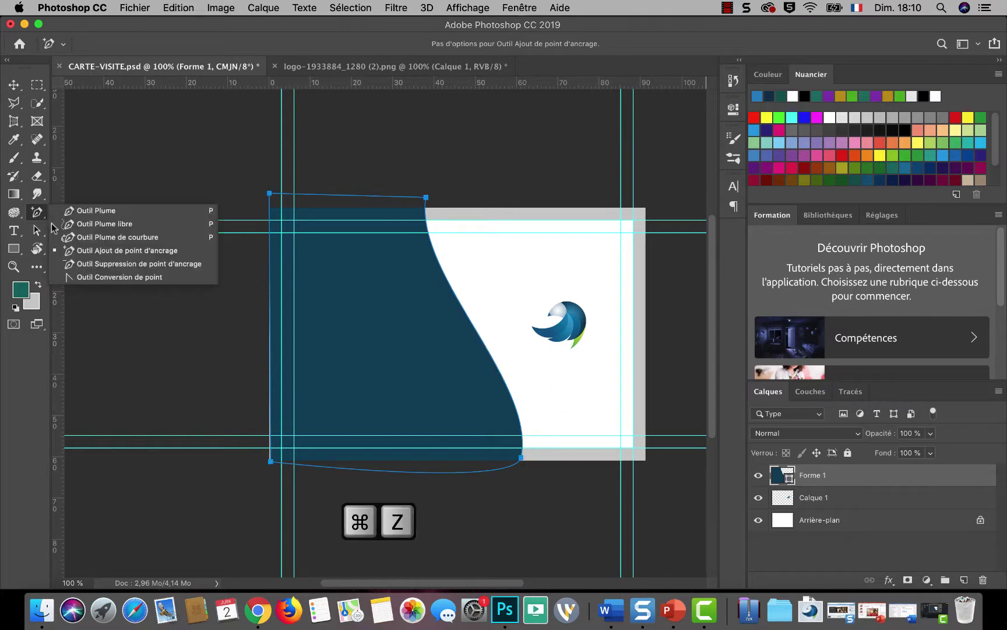
pyautogui.click(99, 265)
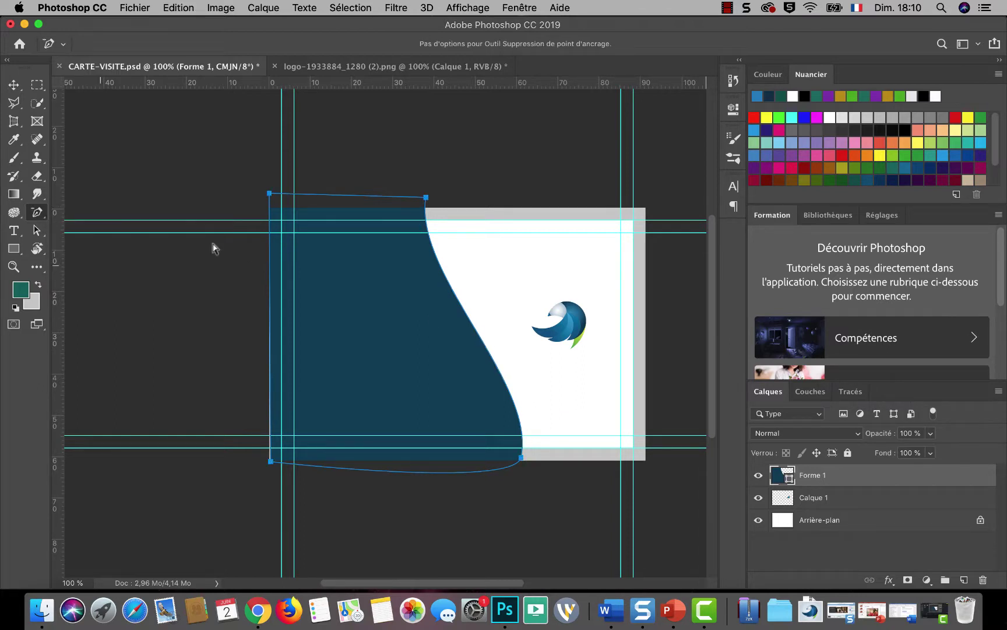
pyautogui.click(426, 197)
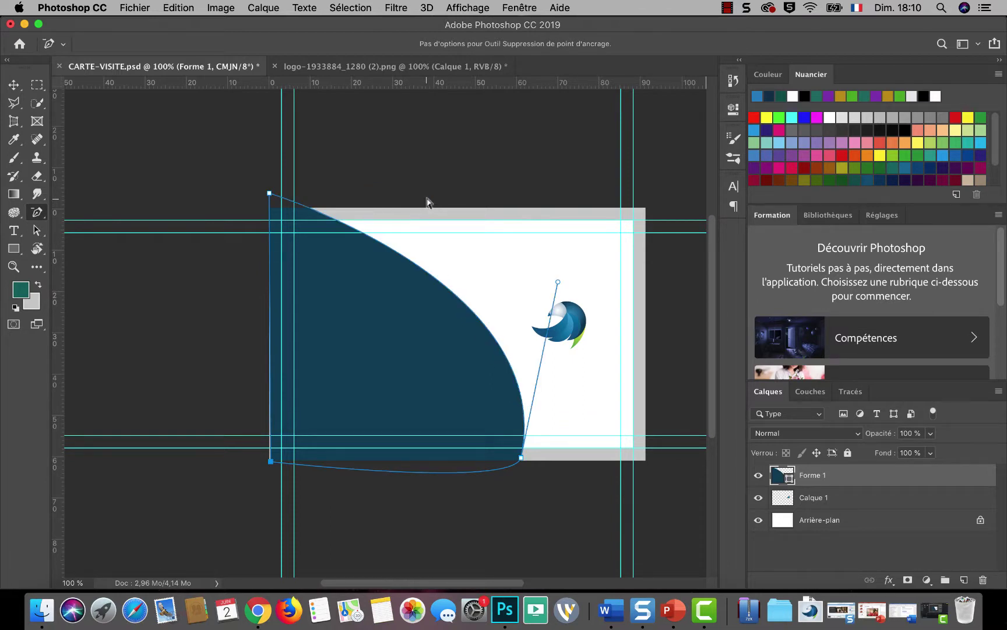
pyautogui.press('super+z')
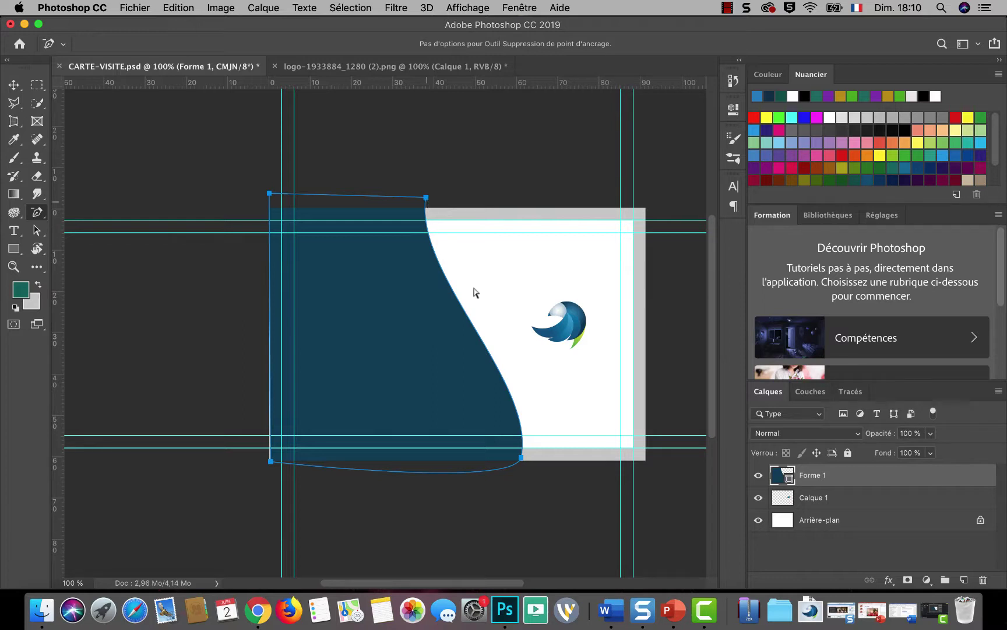
pyautogui.click(39, 218)
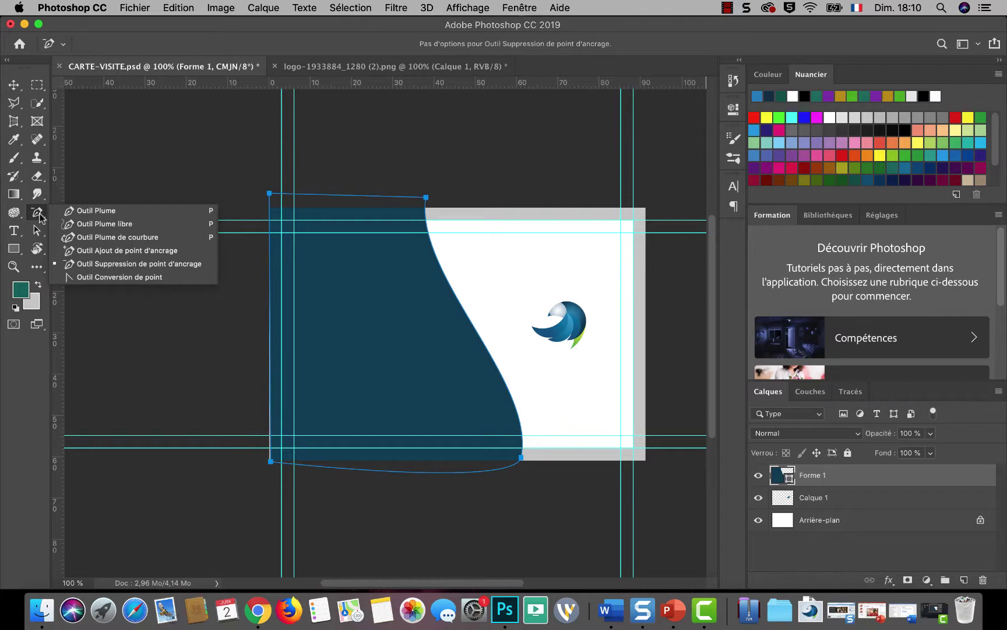
pyautogui.click(88, 211)
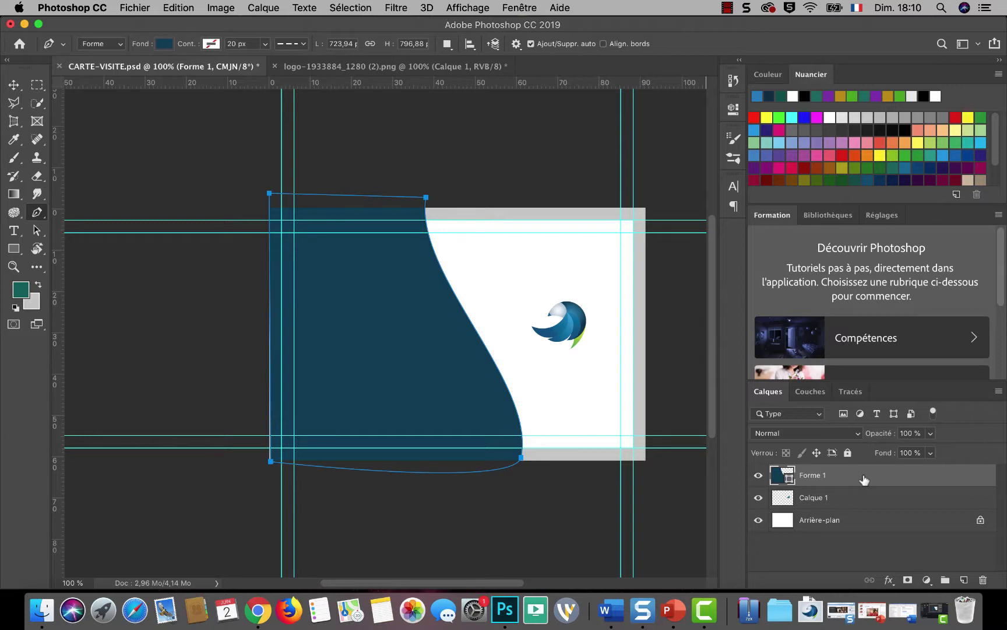
pyautogui.click(37, 231)
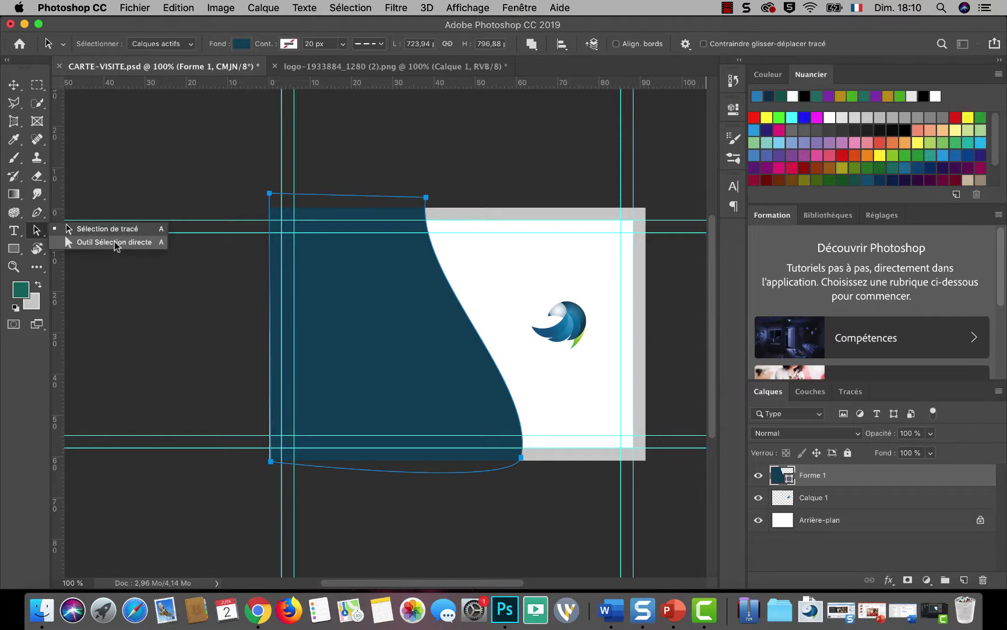
# Reposition the panel's bottom-right anchor onto the card's bottom edge using Direct Selection
pyautogui.click(114, 242)
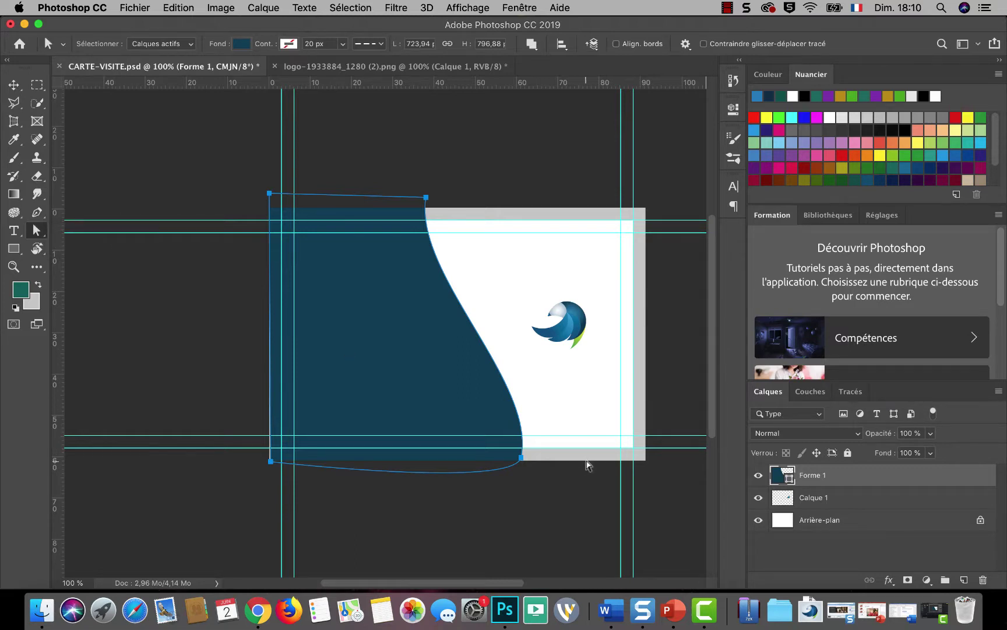
pyautogui.click(521, 458)
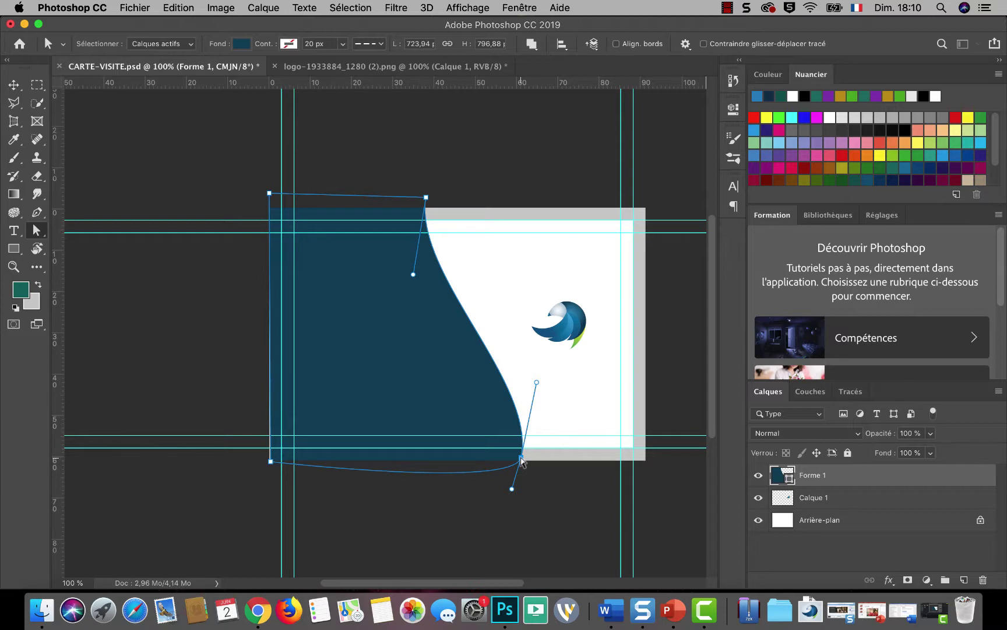
pyautogui.press('super')
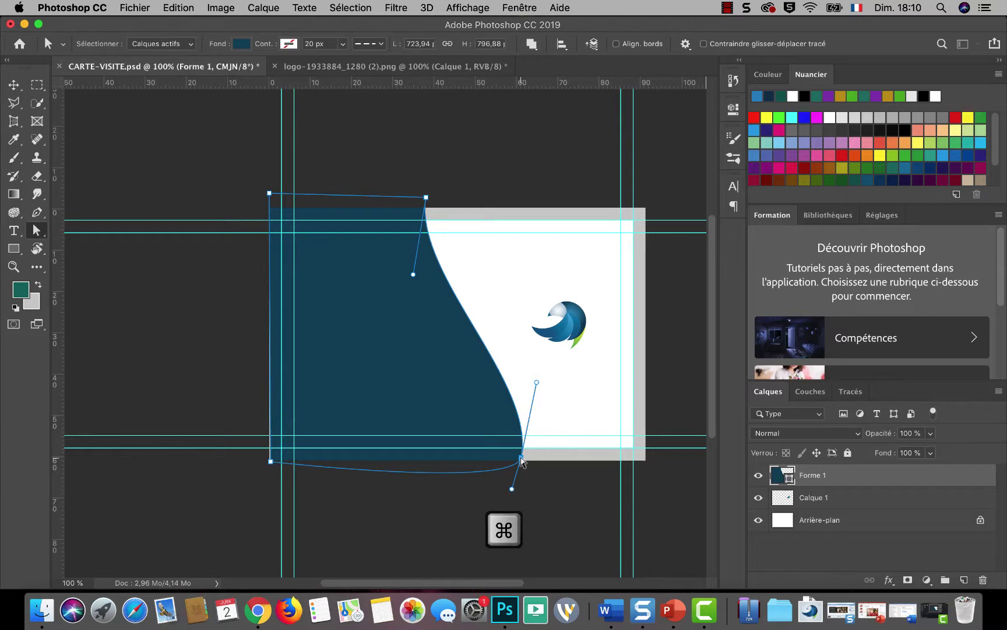
pyautogui.moveTo(522, 462); pyautogui.dragTo(510, 481)
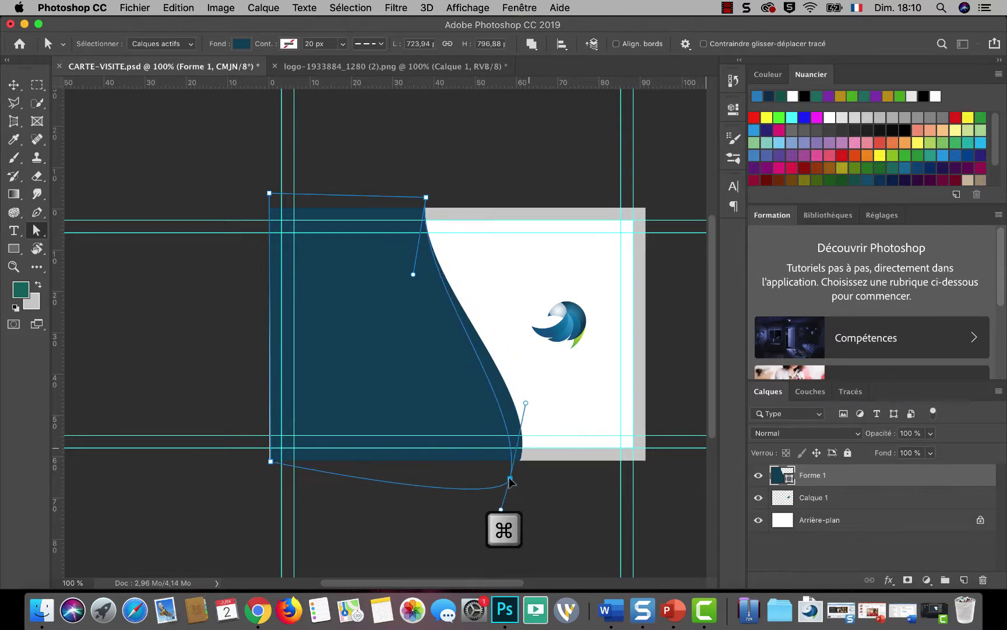
pyautogui.moveTo(510, 481)
pyautogui.mouseDown()
pyautogui.moveTo(536, 446)
pyautogui.moveTo(520, 464)
pyautogui.mouseUp()
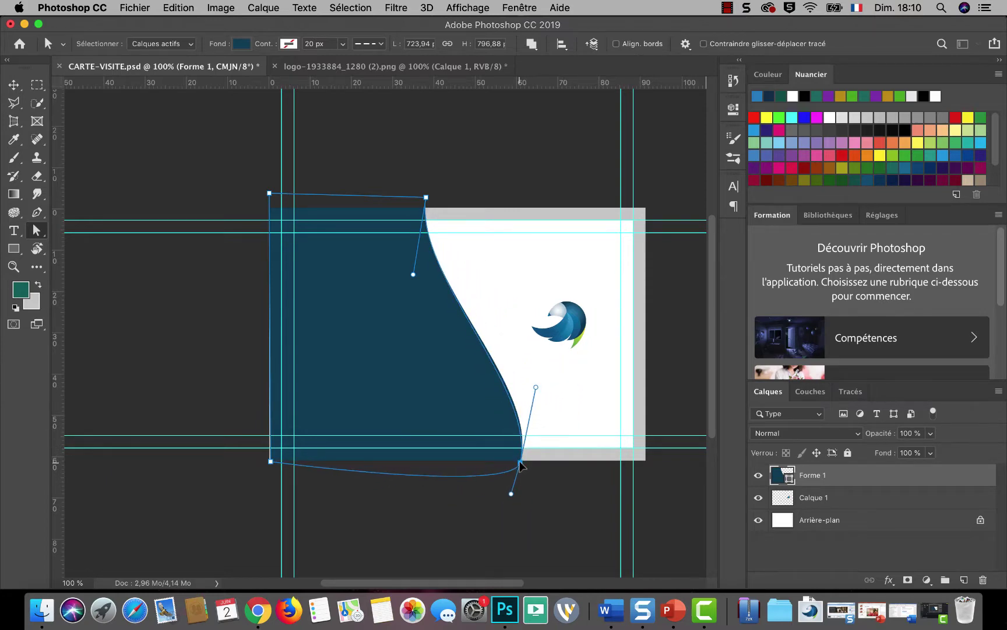
pyautogui.moveTo(520, 463); pyautogui.dragTo(530, 460)
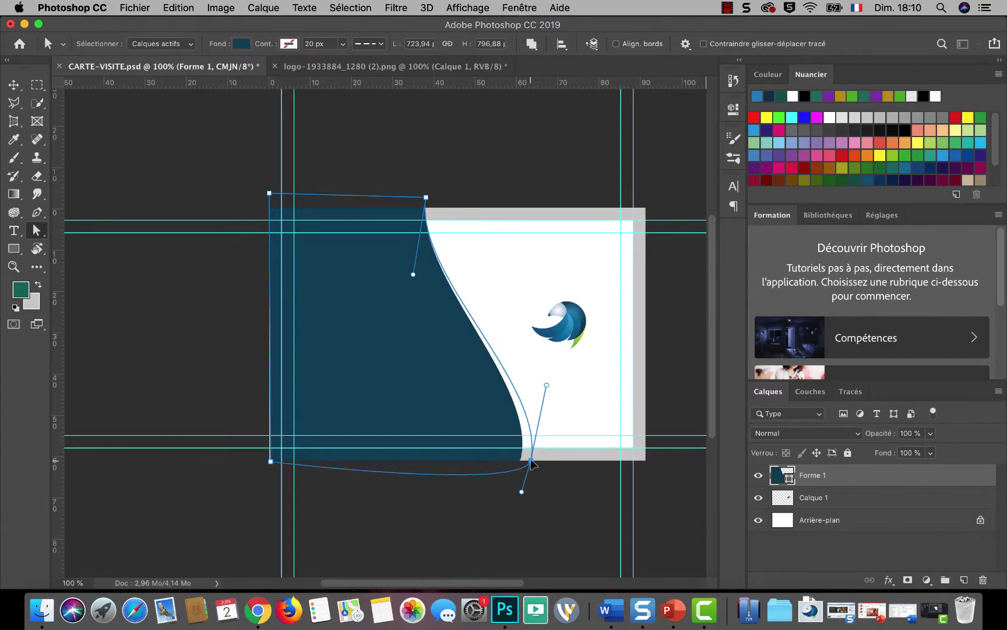
# Adjust the direction handles to deepen the S-curve and shift the top anchor slightly left
pyautogui.moveTo(546, 385)
pyautogui.mouseDown()
pyautogui.moveTo(510, 390)
pyautogui.moveTo(536, 430)
pyautogui.mouseUp()
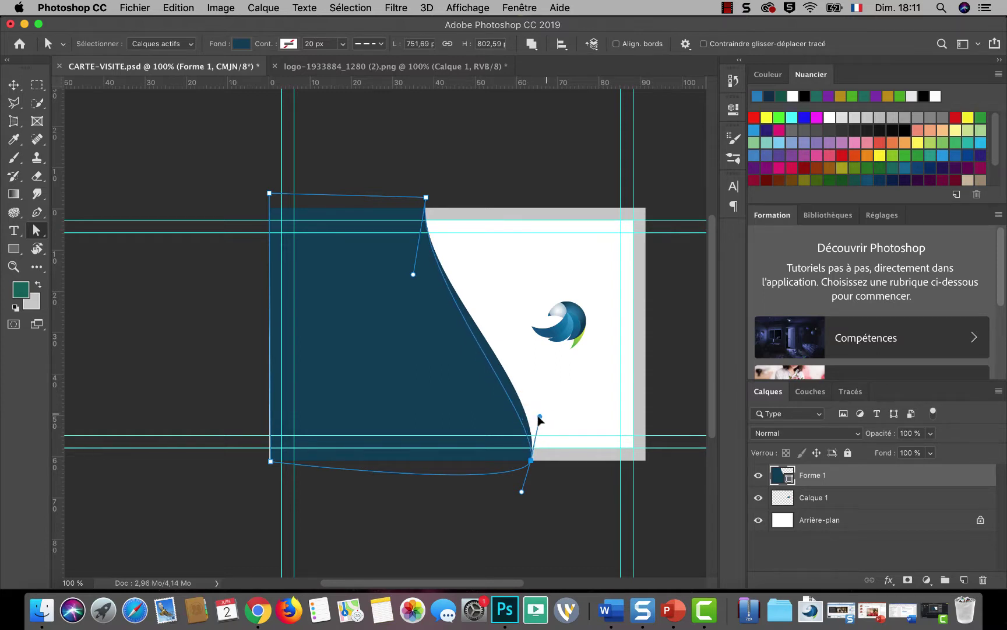
pyautogui.moveTo(536, 431); pyautogui.dragTo(540, 418)
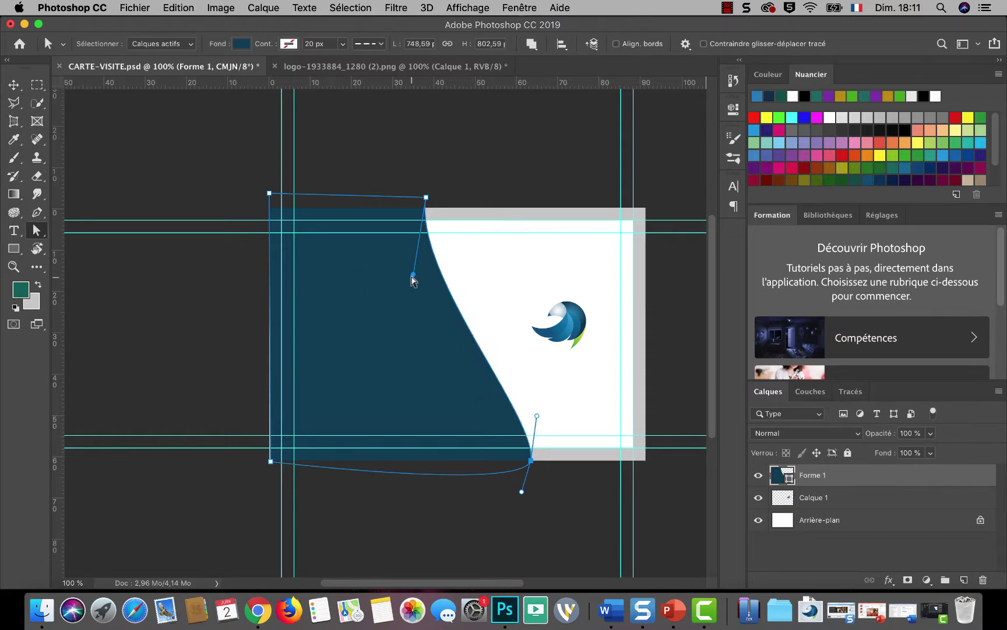
pyautogui.moveTo(414, 274)
pyautogui.mouseDown()
pyautogui.moveTo(418, 287)
pyautogui.moveTo(478, 257)
pyautogui.mouseUp()
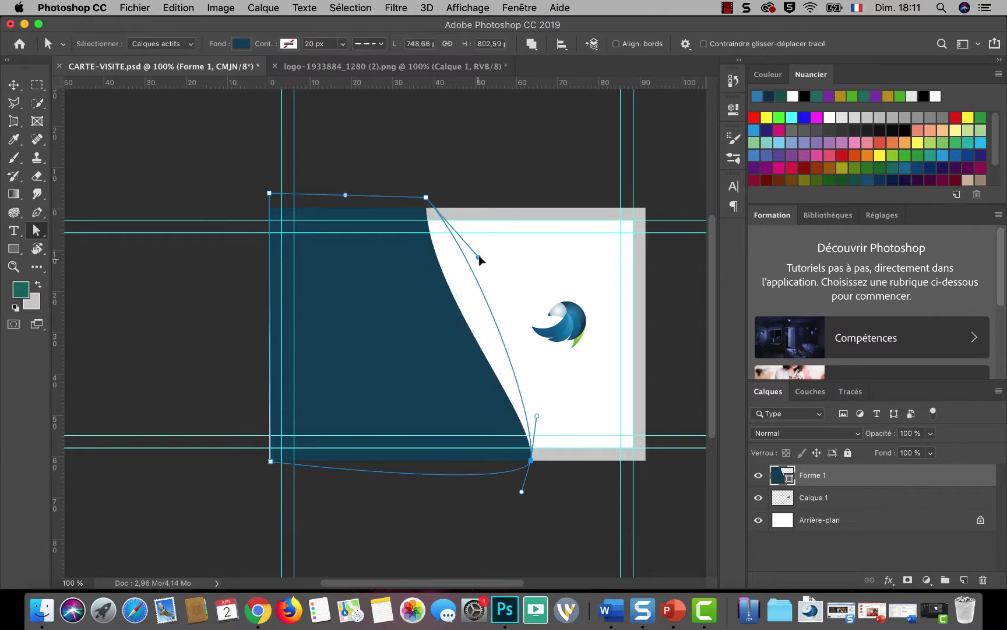
pyautogui.moveTo(537, 416); pyautogui.dragTo(476, 407)
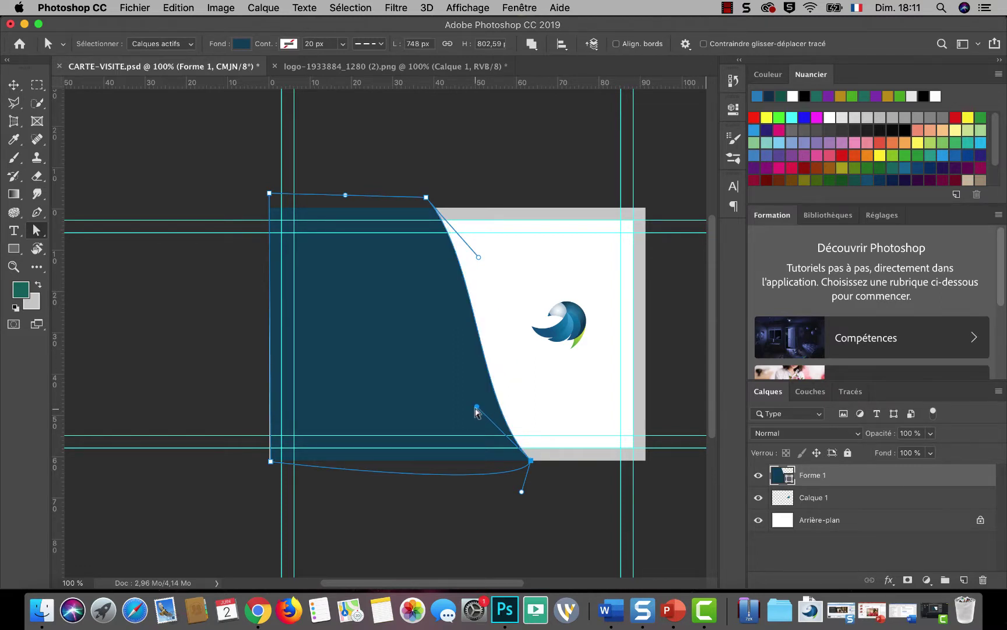
pyautogui.moveTo(477, 407); pyautogui.dragTo(472, 410)
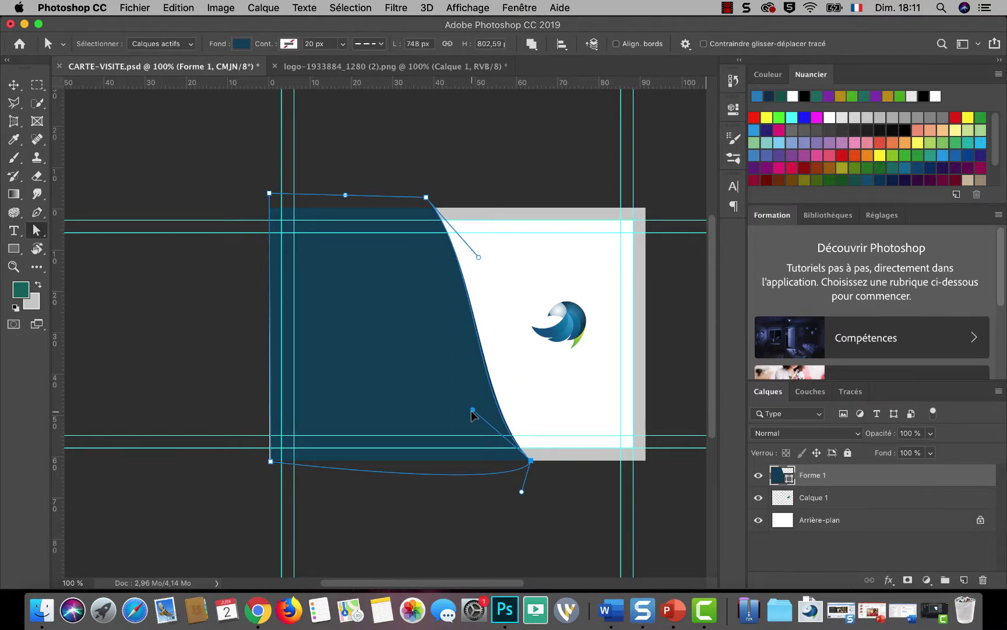
pyautogui.click(426, 198)
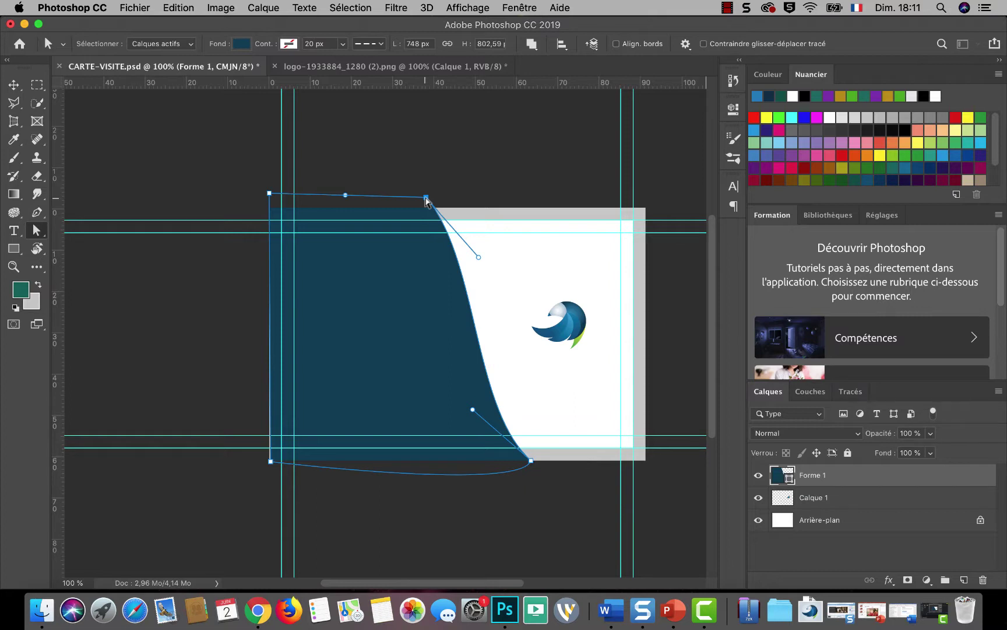
pyautogui.moveTo(426, 198); pyautogui.dragTo(402, 199)
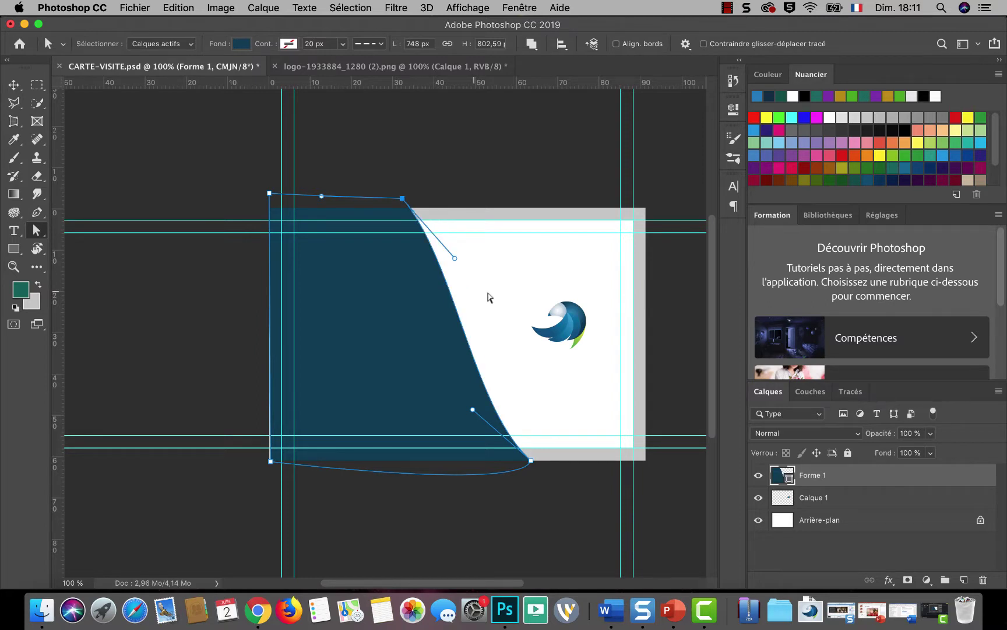
# Stretch the Forme 1 panel horizontally to about 108.69% width (813 px)
pyautogui.rightClick(37, 231)
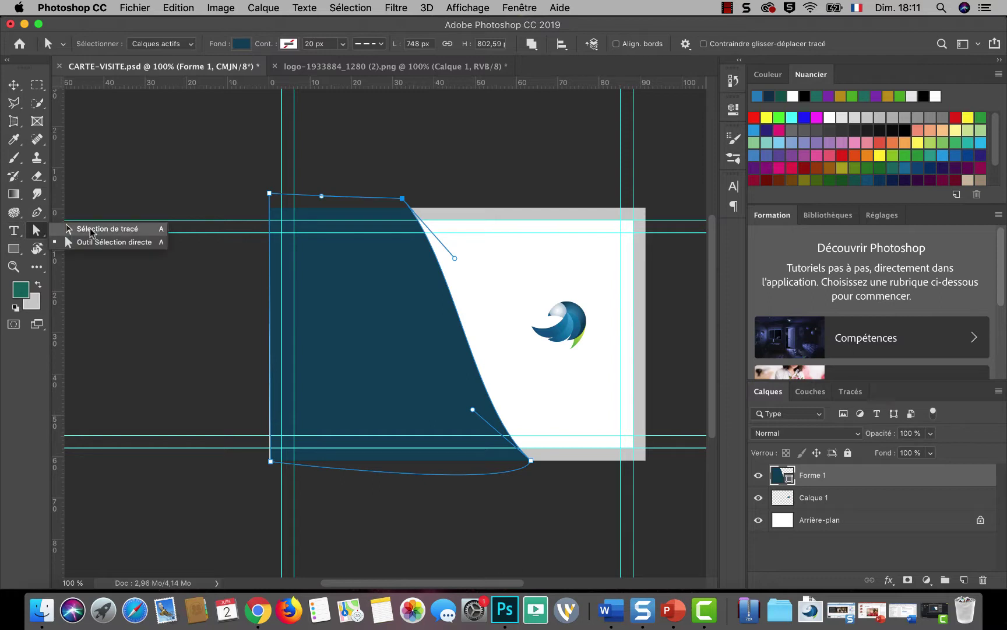
pyautogui.click(90, 229)
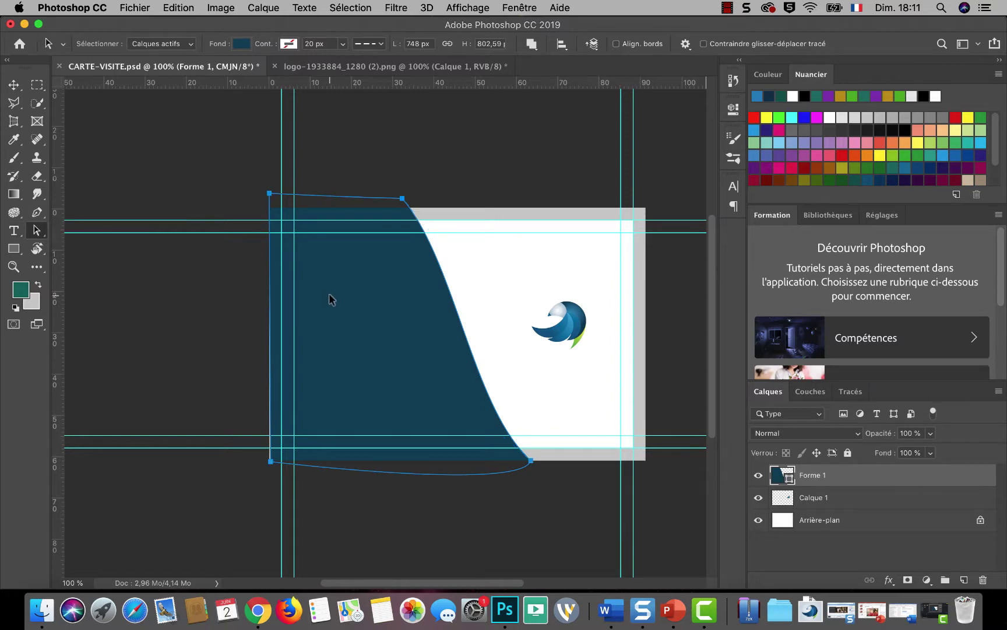
pyautogui.moveTo(331, 299)
pyautogui.mouseDown()
pyautogui.moveTo(342, 299)
pyautogui.moveTo(333, 300)
pyautogui.mouseUp()
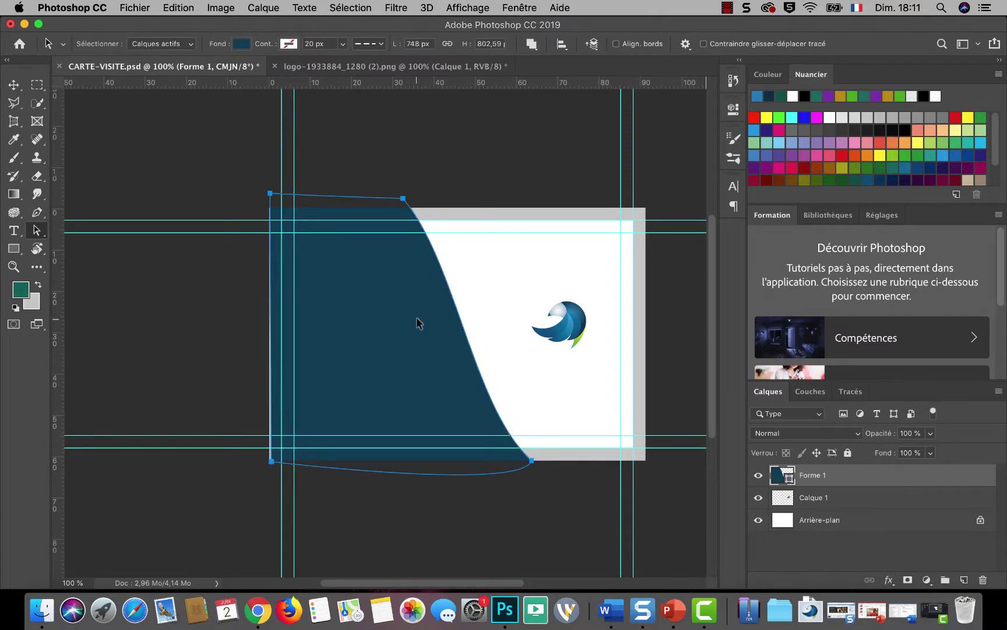
pyautogui.moveTo(417, 316); pyautogui.dragTo(412, 316)
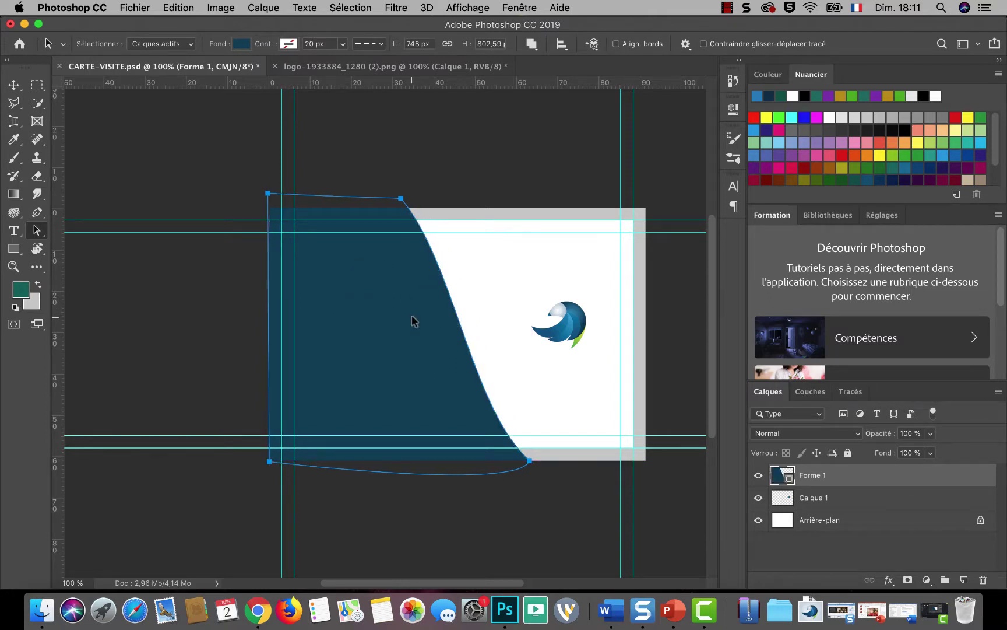
pyautogui.press('super+t')
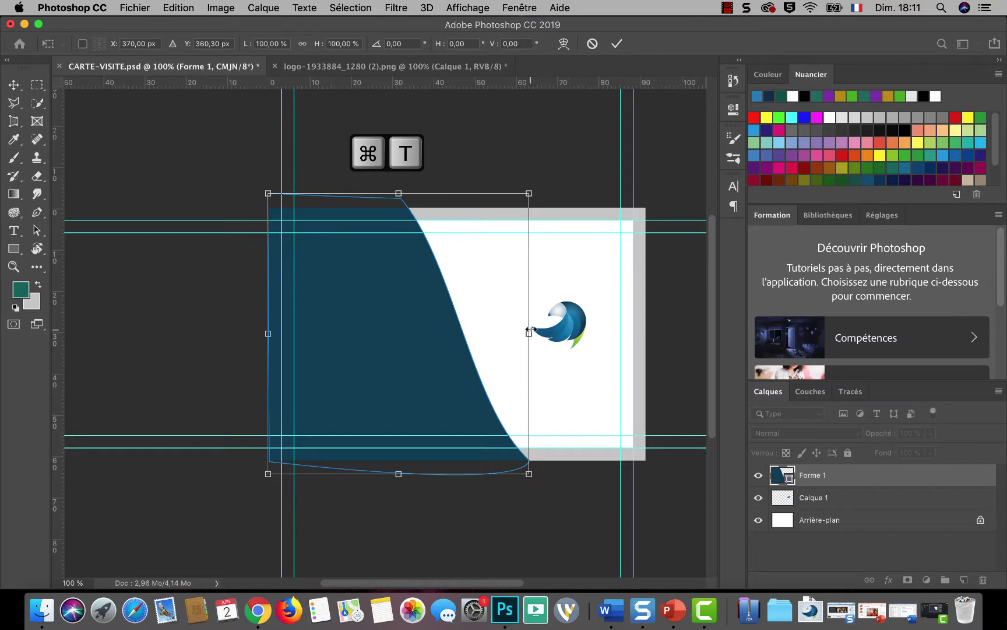
pyautogui.moveTo(531, 333); pyautogui.dragTo(554, 333)
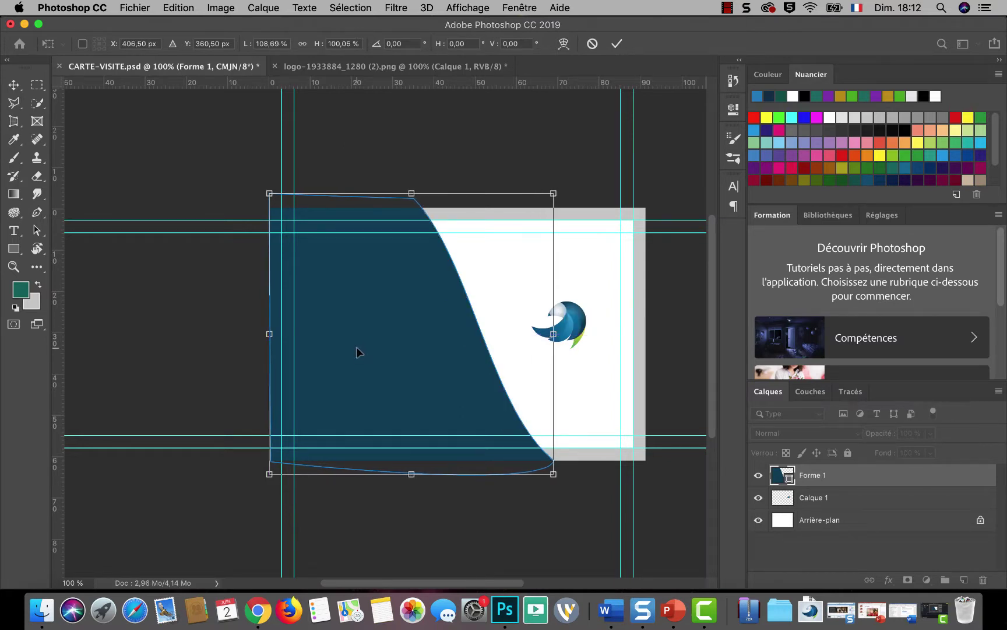
pyautogui.click(617, 44)
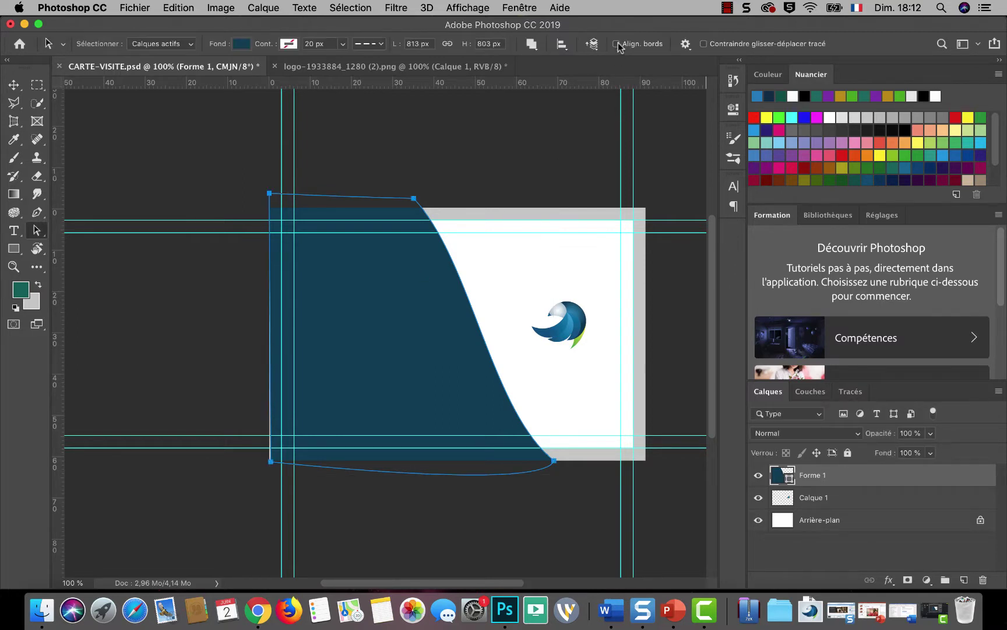
# Add an anchor point partway along the panel's curved edge with the Pen tool
pyautogui.click(13, 84)
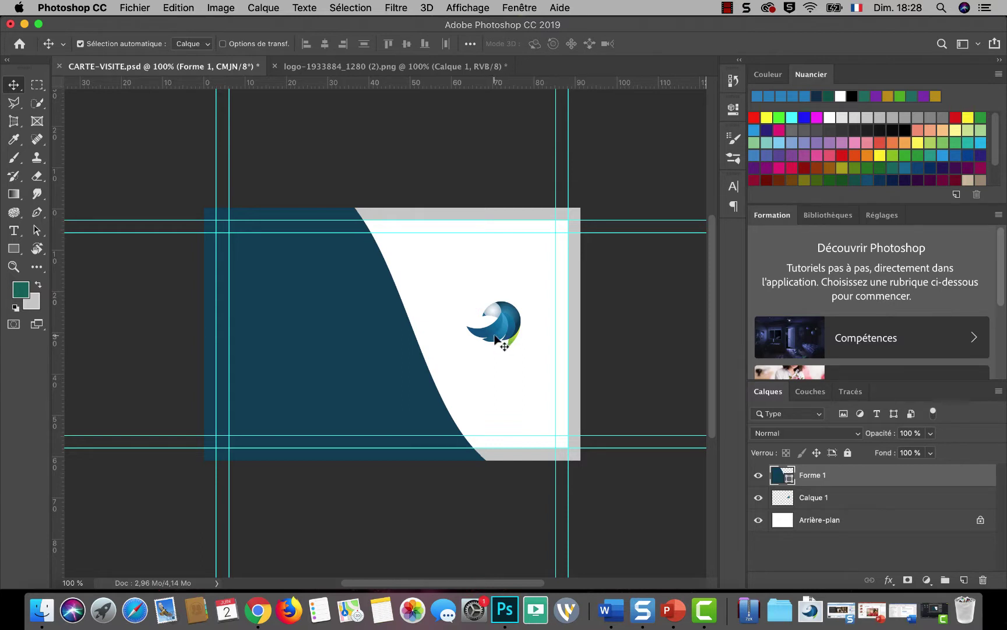
pyautogui.click(37, 213)
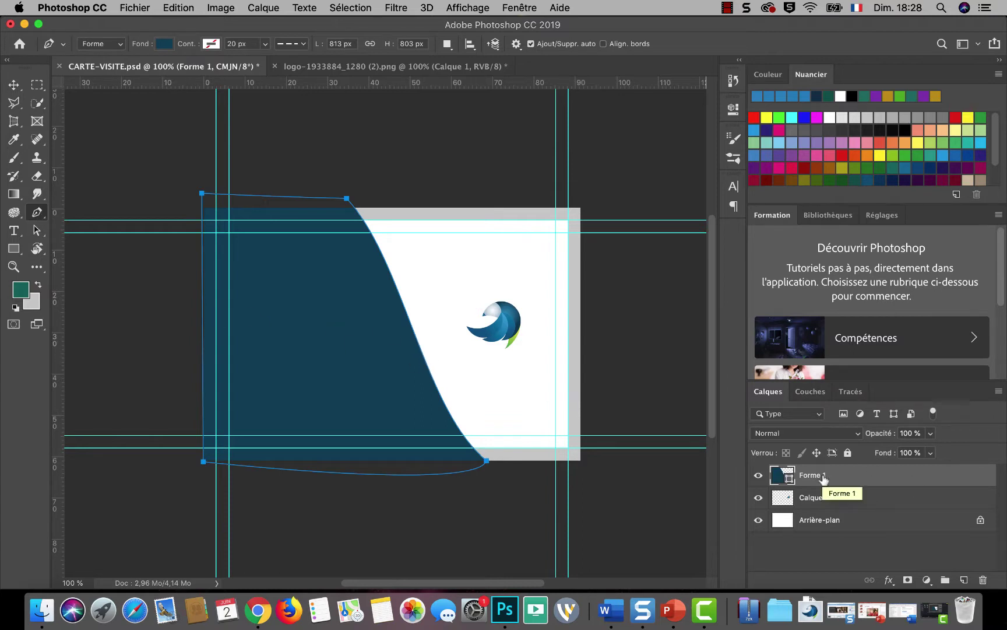
pyautogui.click(426, 361)
# With Arrière-plan selected, draw a three-point triangle from the curved edge to above the card's top
pyautogui.click(878, 524)
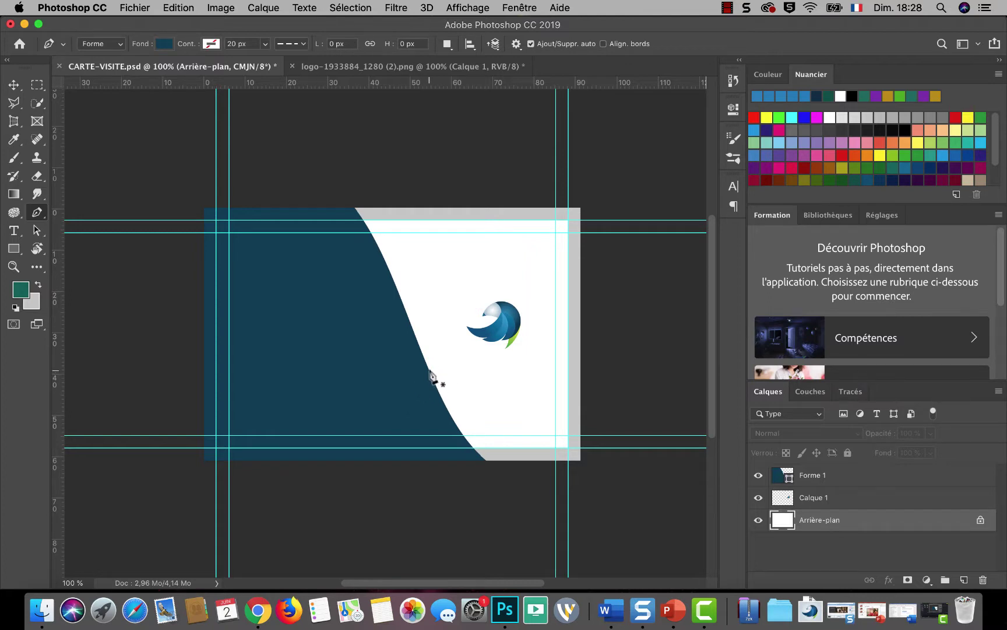
pyautogui.click(423, 353)
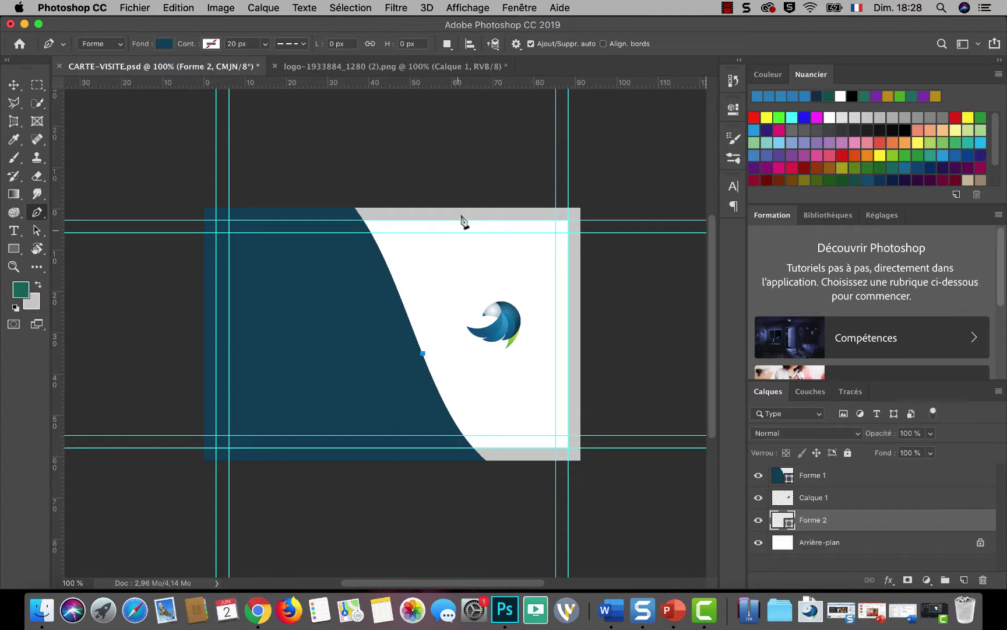
pyautogui.click(463, 195)
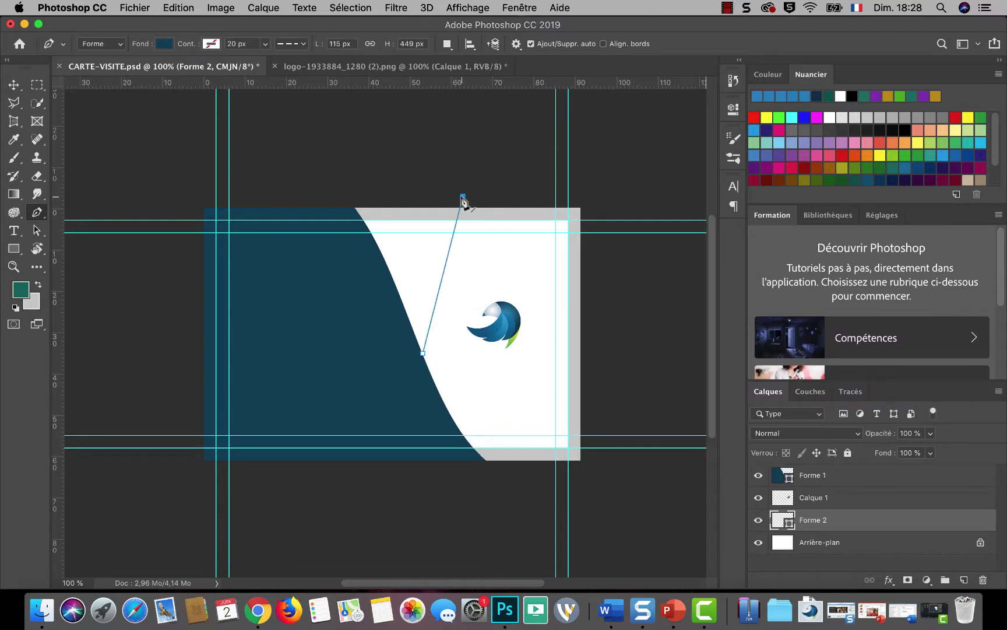
pyautogui.click(334, 191)
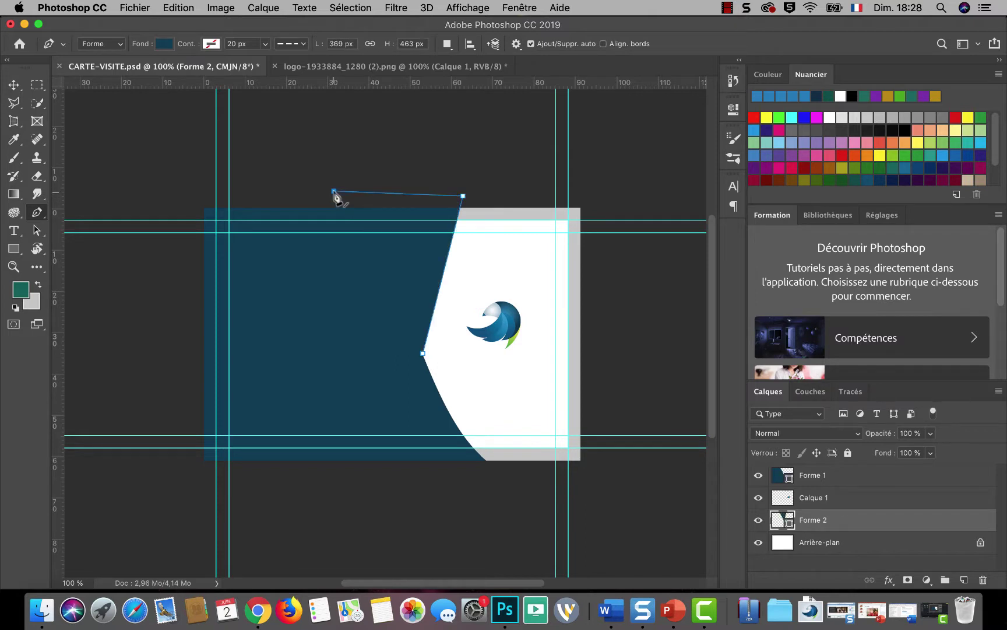
pyautogui.click(422, 354)
# Fill the Forme 2 triangle with the bird logo's light blue, #2b86c3
pyautogui.click(163, 44)
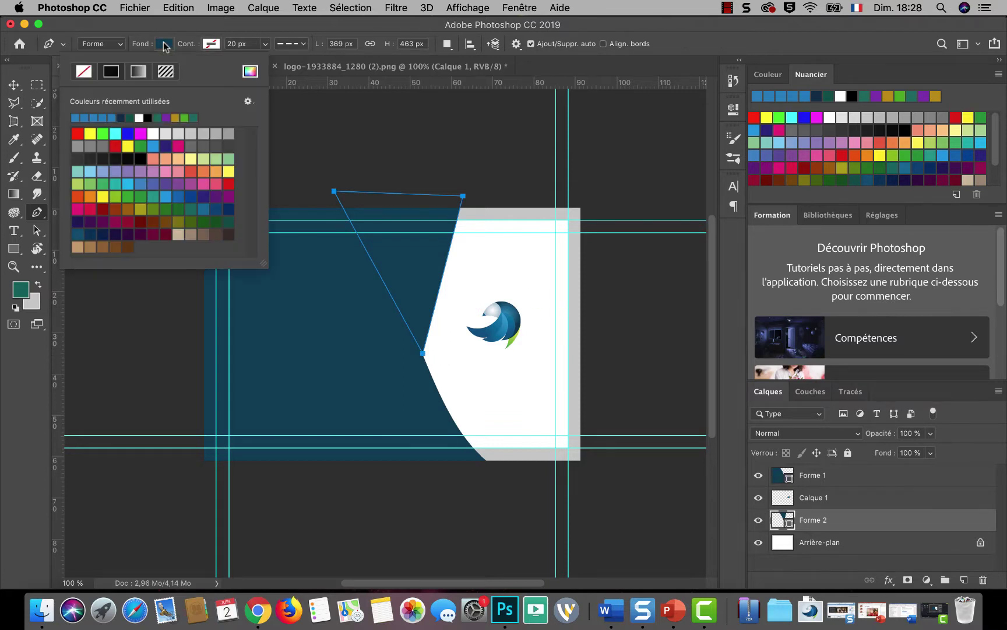
pyautogui.click(250, 72)
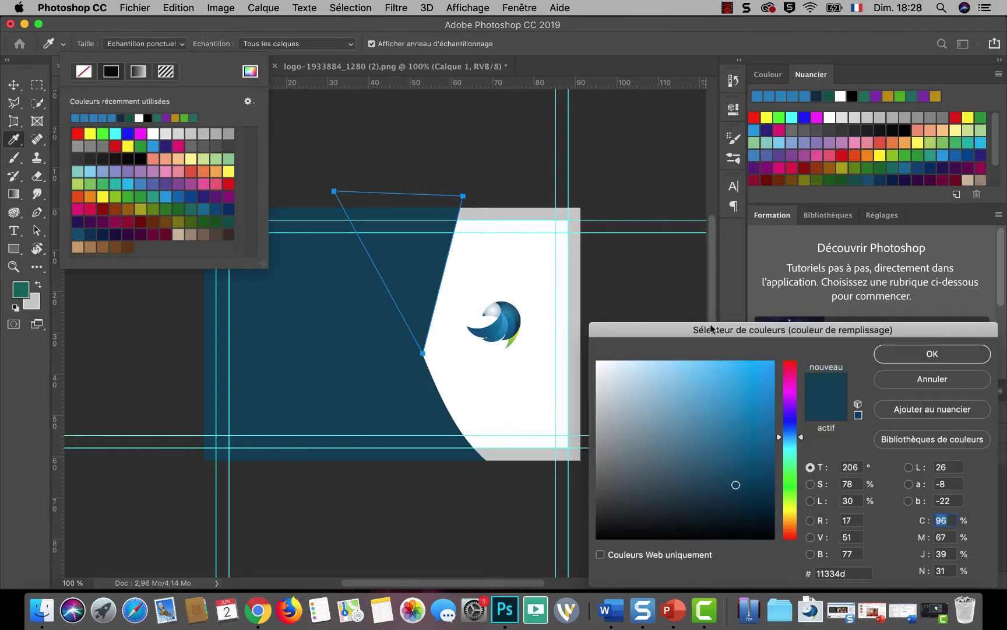
pyautogui.click(505, 323)
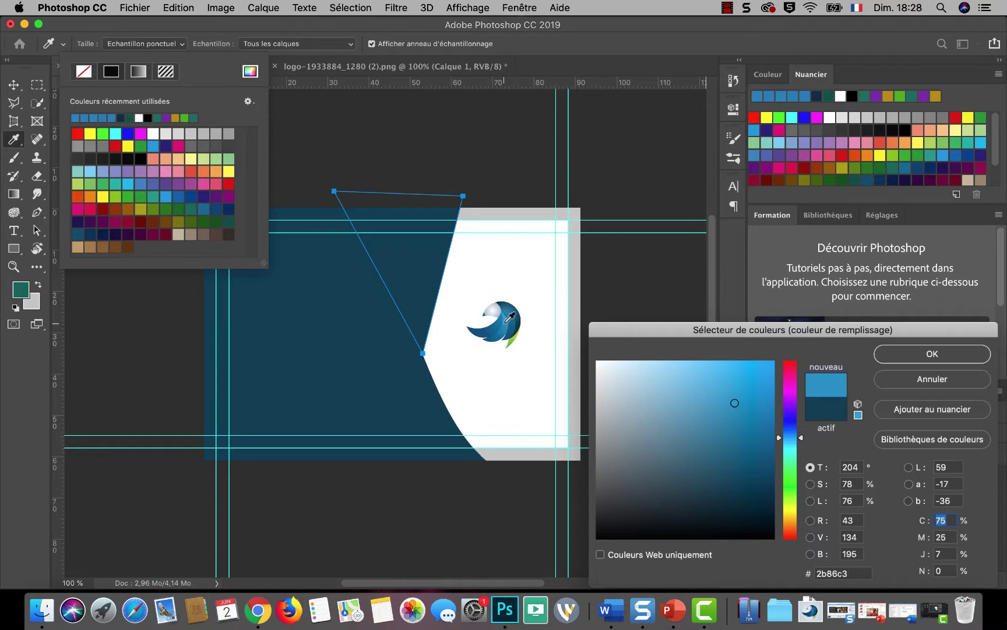
pyautogui.click(938, 354)
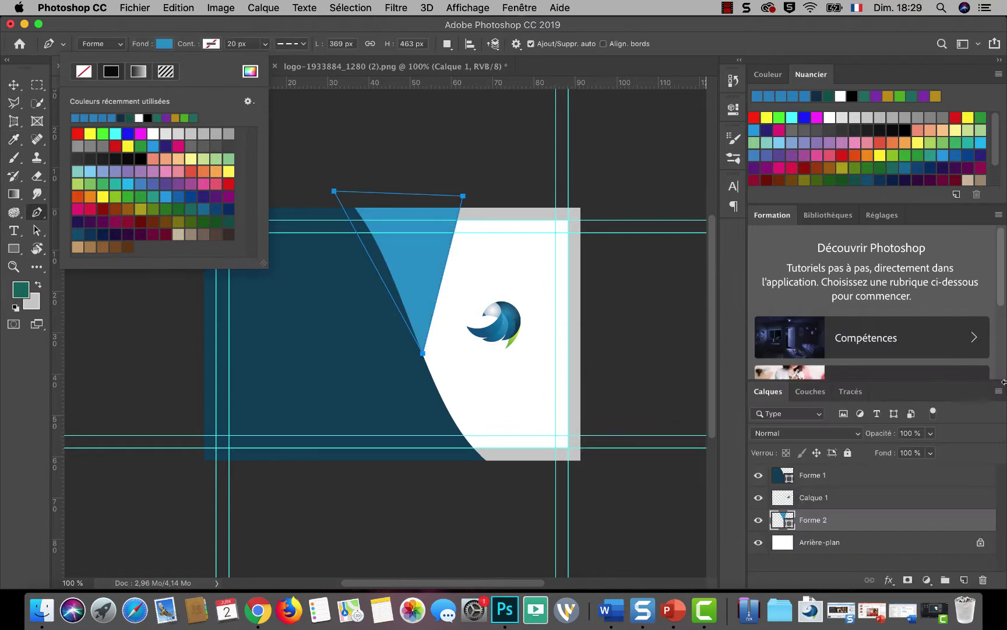
pyautogui.rightClick(37, 215)
# Bend the light-blue triangle's top and right edges into a sweeping arc beside the dark panel
pyautogui.click(115, 276)
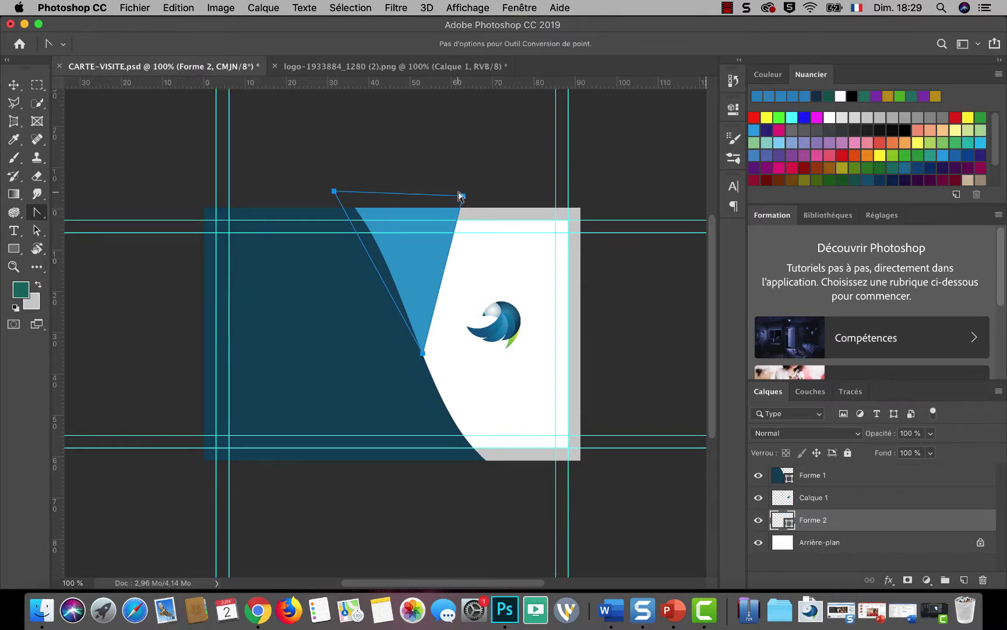
pyautogui.moveTo(463, 196); pyautogui.dragTo(477, 176)
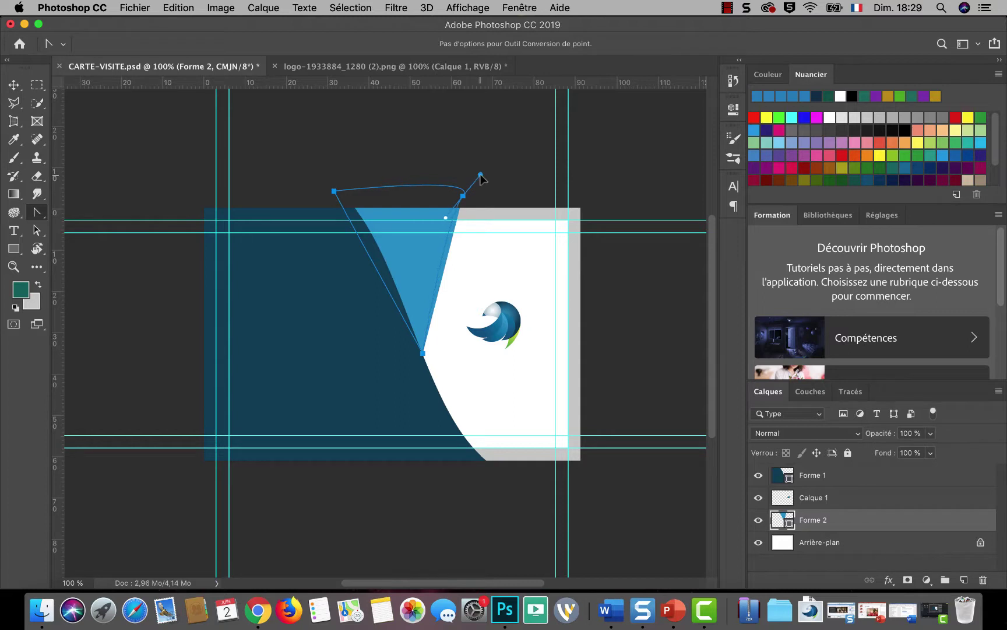
pyautogui.moveTo(483, 175)
pyautogui.mouseDown()
pyautogui.moveTo(431, 195)
pyautogui.moveTo(437, 232)
pyautogui.mouseUp()
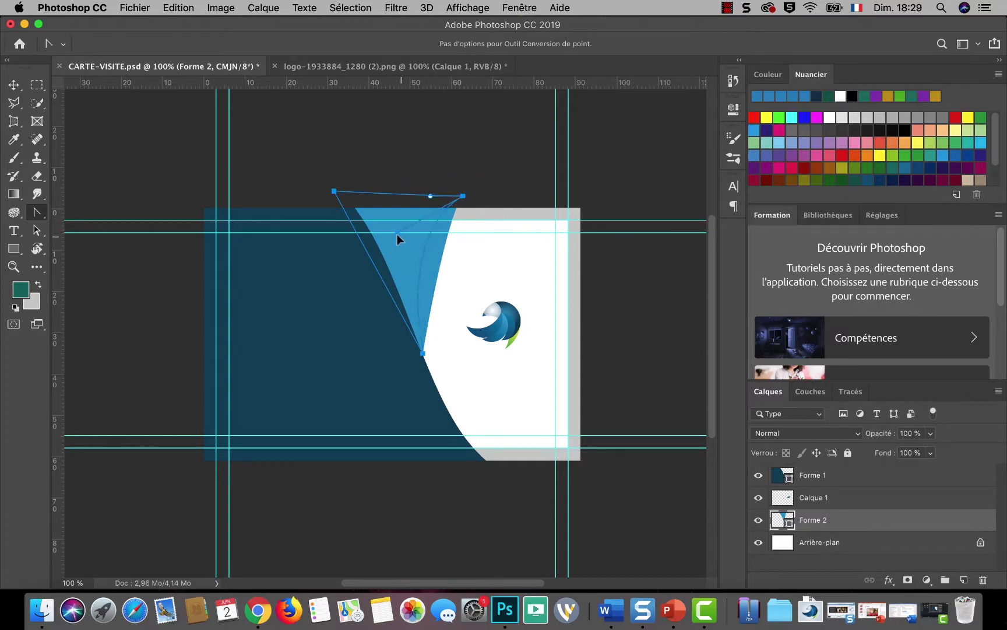
pyautogui.moveTo(386, 233)
pyautogui.mouseDown()
pyautogui.moveTo(372, 253)
pyautogui.moveTo(382, 233)
pyautogui.mouseUp()
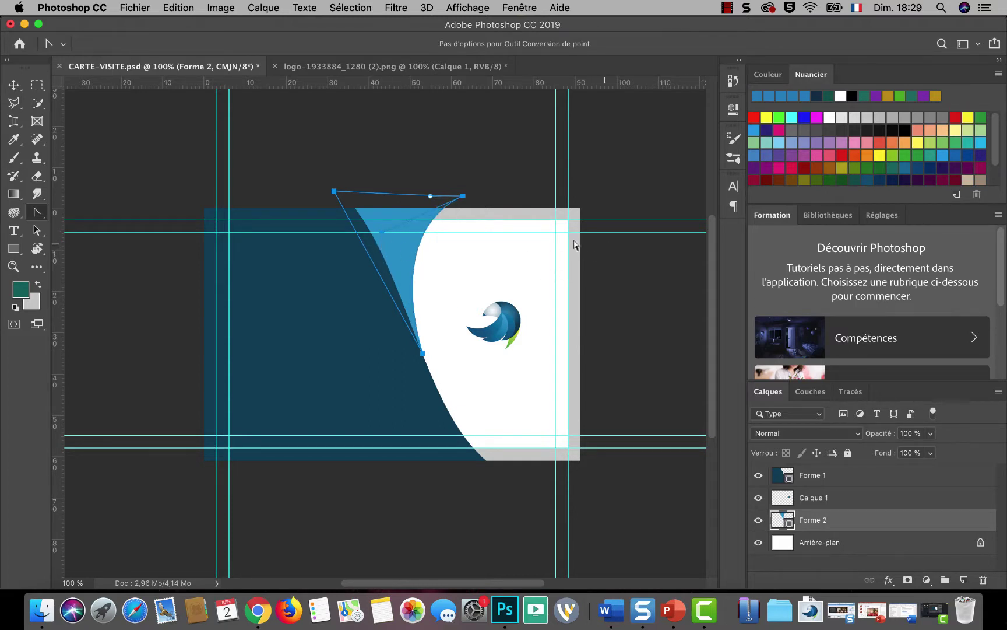
pyautogui.click(14, 86)
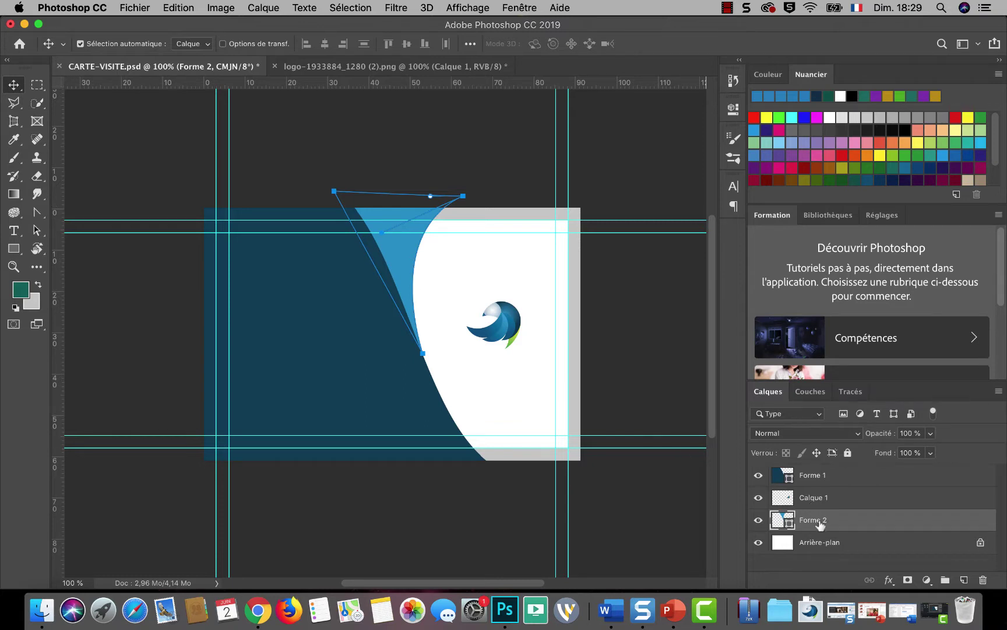
# Move the Forme 2 layer above Calque 1, select the background layer, and pick the Pen tool
pyautogui.moveTo(854, 526)
pyautogui.mouseDown()
pyautogui.moveTo(847, 466)
pyautogui.moveTo(806, 504)
pyautogui.mouseUp()
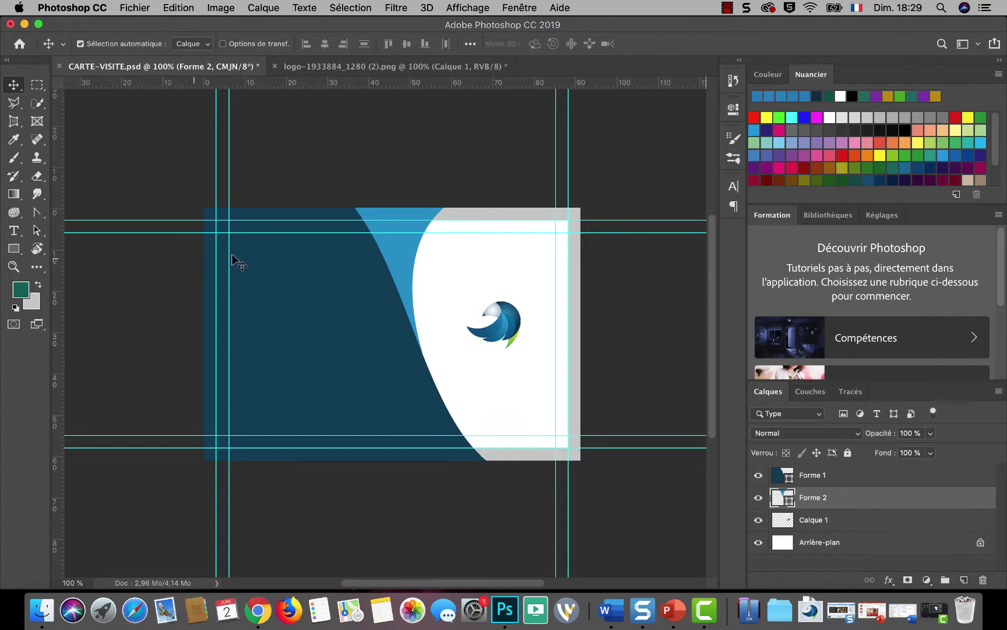
pyautogui.click(818, 545)
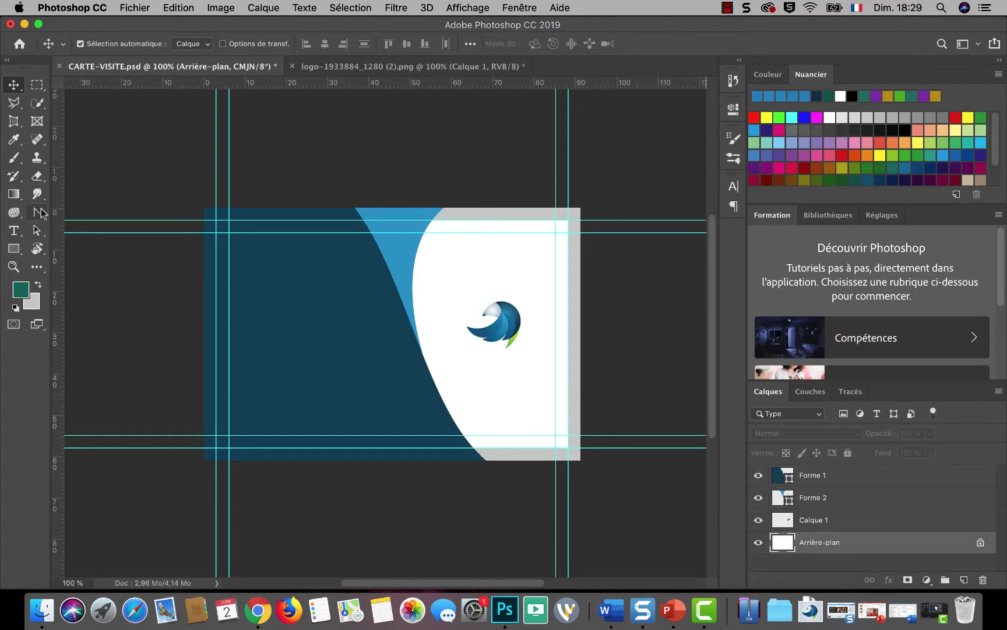
pyautogui.moveTo(36, 212); pyautogui.dragTo(90, 211)
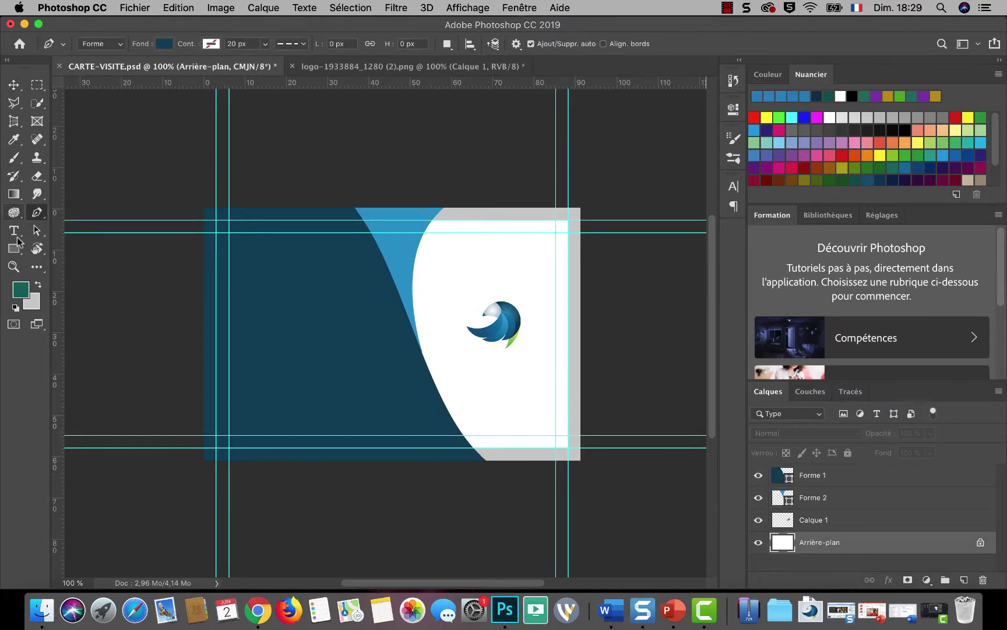
# Draw a closed triangle from the light-blue band's lower tip to two points above the card
pyautogui.click(424, 355)
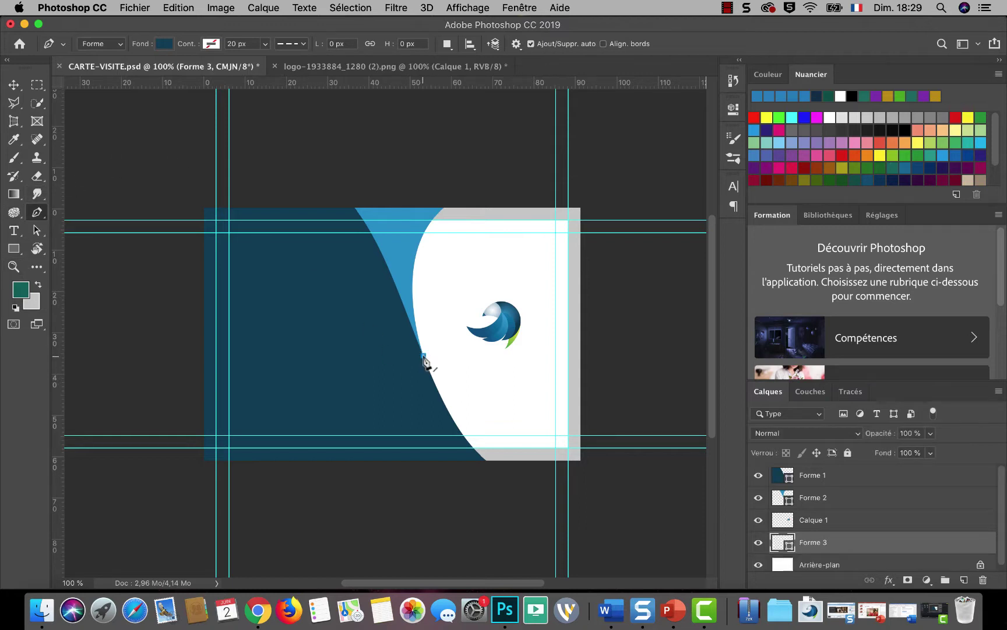
pyautogui.click(389, 195)
pyautogui.click(493, 199)
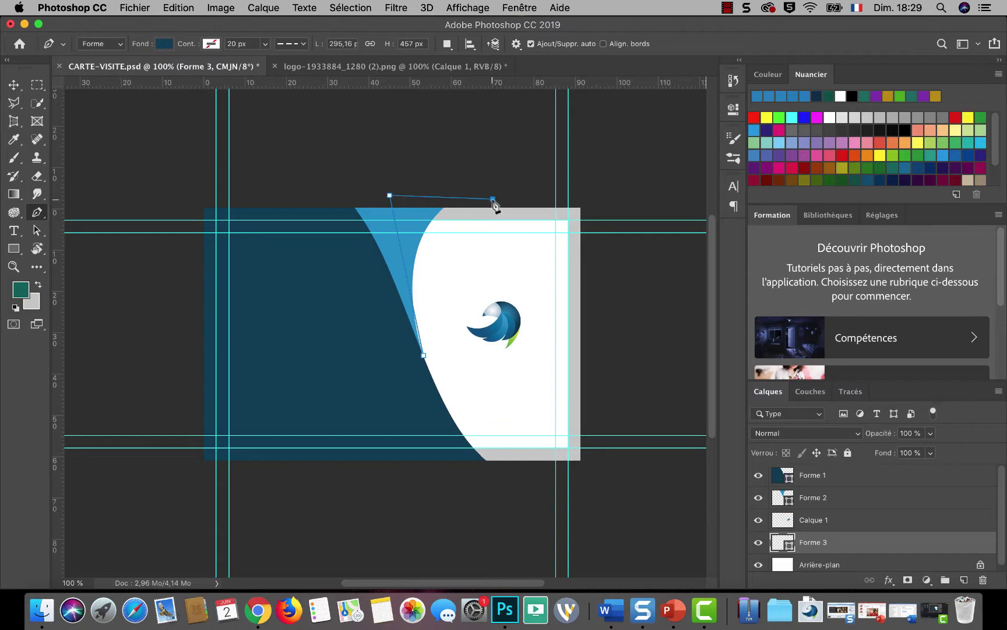
pyautogui.click(423, 355)
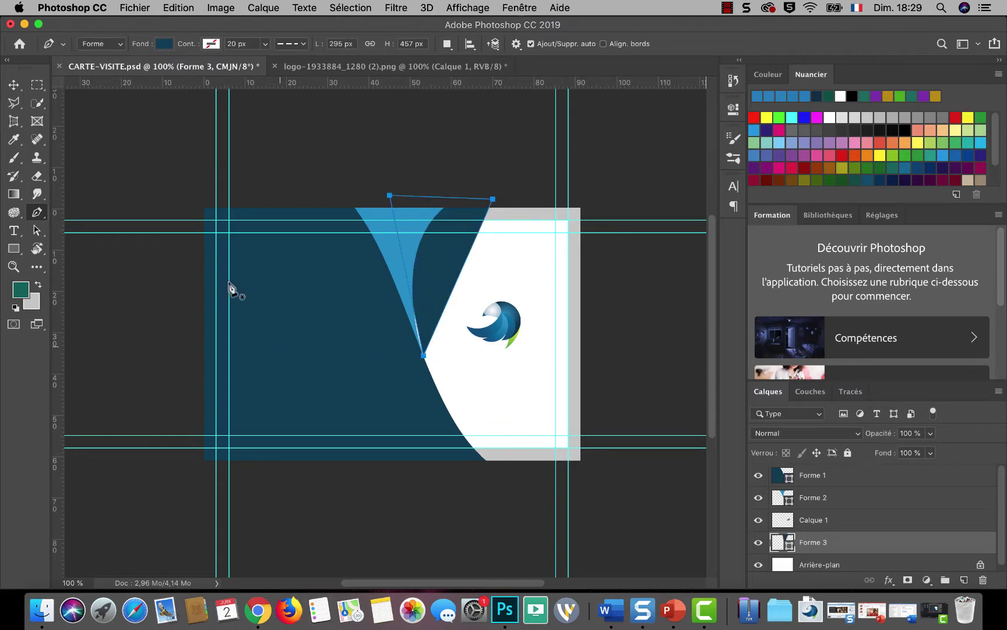
# Try sampling the logo's green for the fill, cancel it, and zoom in on the logo
pyautogui.click(164, 43)
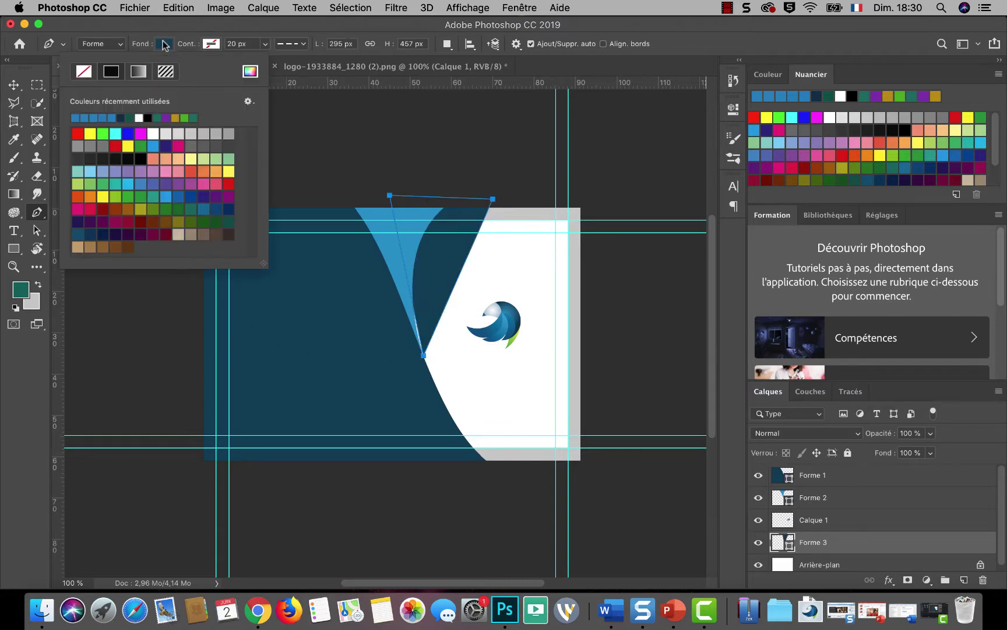
pyautogui.click(250, 71)
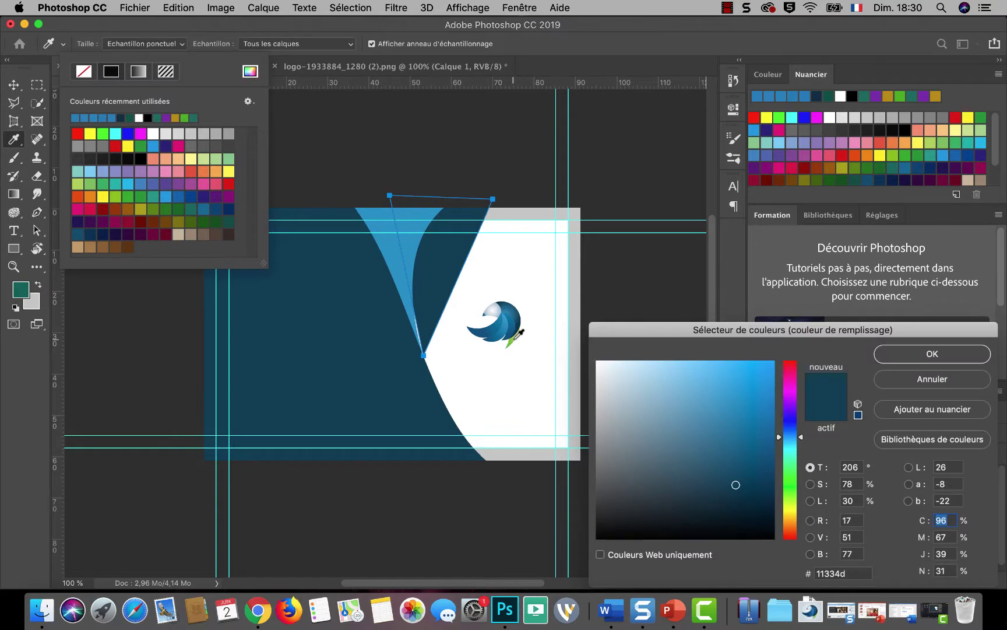
pyautogui.click(513, 338)
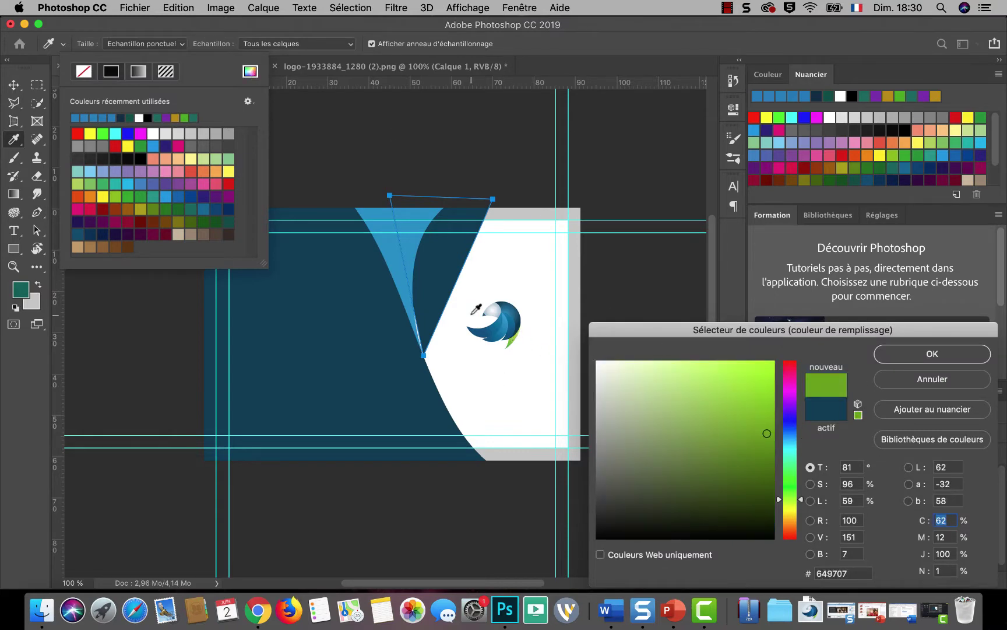
pyautogui.click(936, 378)
pyautogui.press('z')
pyautogui.click(513, 331)
pyautogui.click(512, 331)
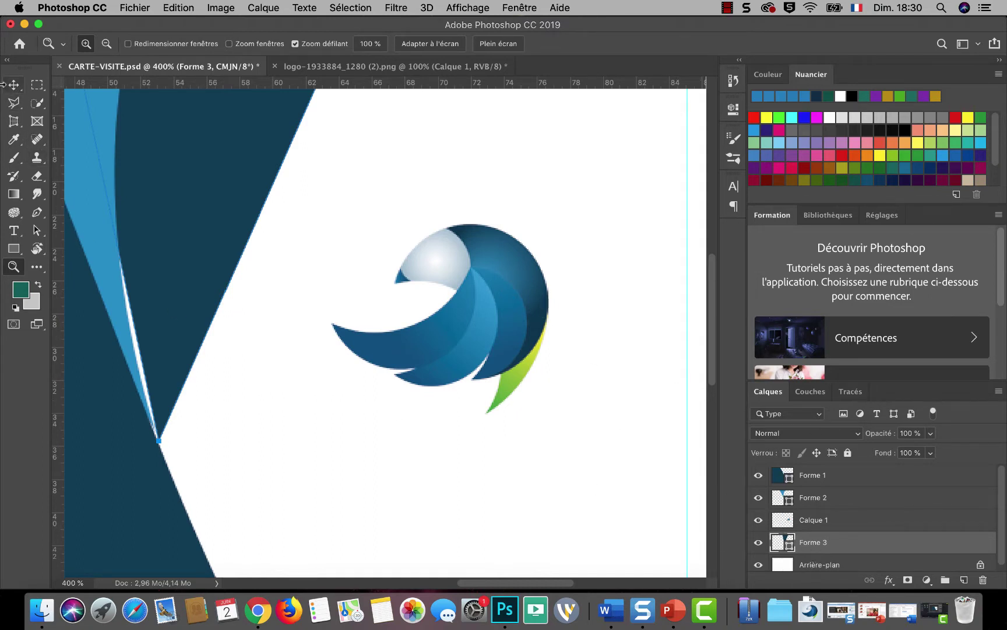
# Select the whole triangle path, fill it with the logo leaf's green, and zoom back out
pyautogui.click(13, 85)
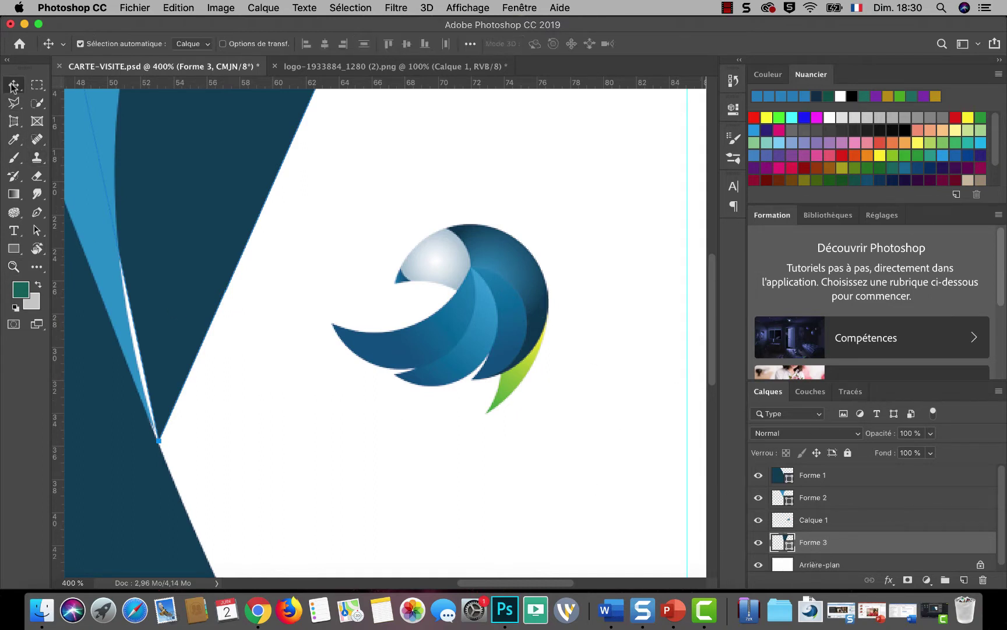
pyautogui.click(37, 233)
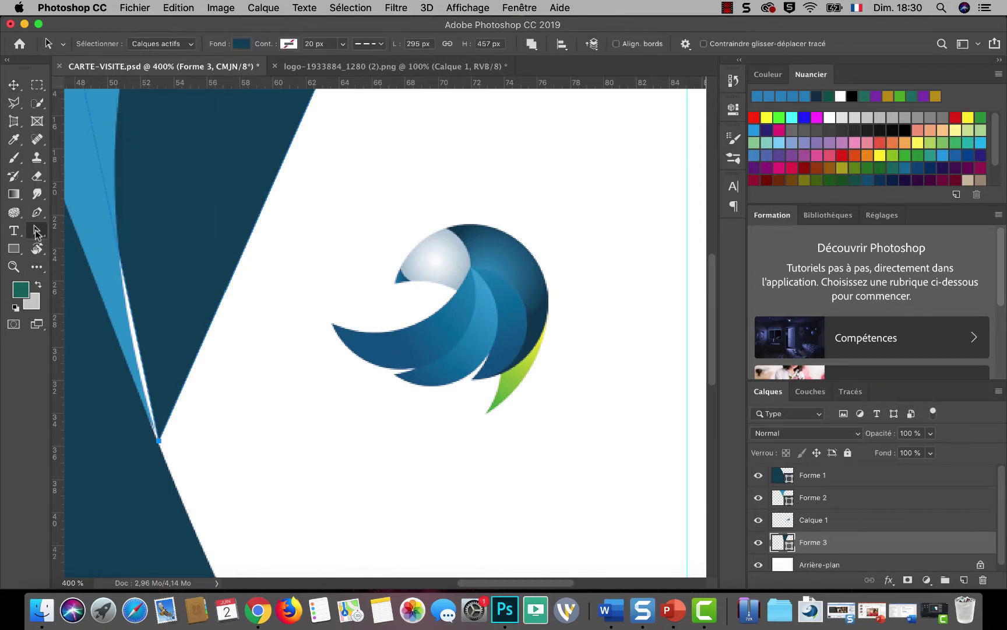
pyautogui.rightClick(37, 232)
pyautogui.click(97, 228)
pyautogui.click(241, 44)
pyautogui.click(328, 72)
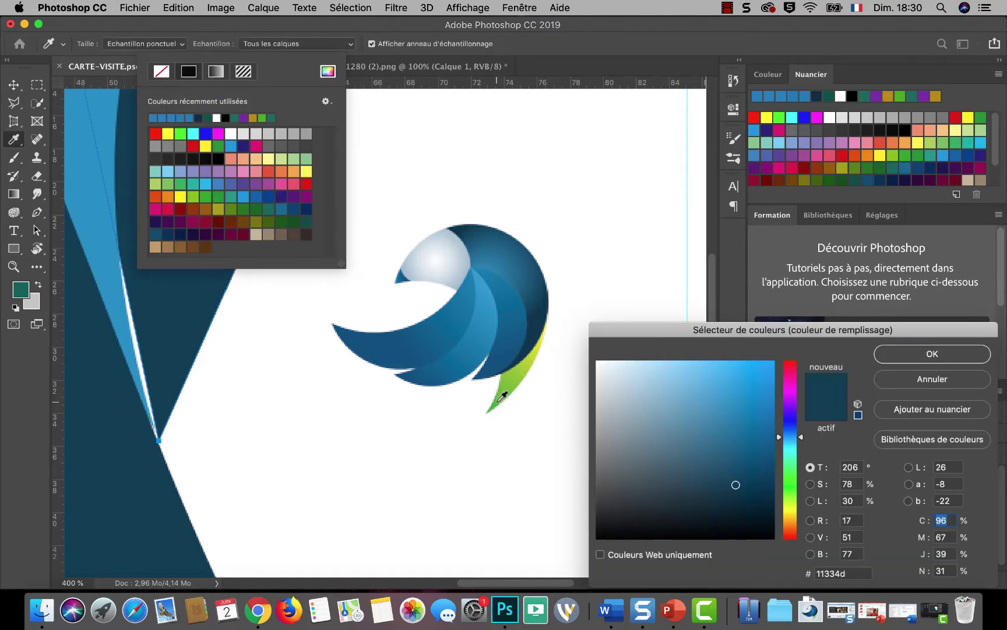
pyautogui.click(500, 400)
pyautogui.click(932, 354)
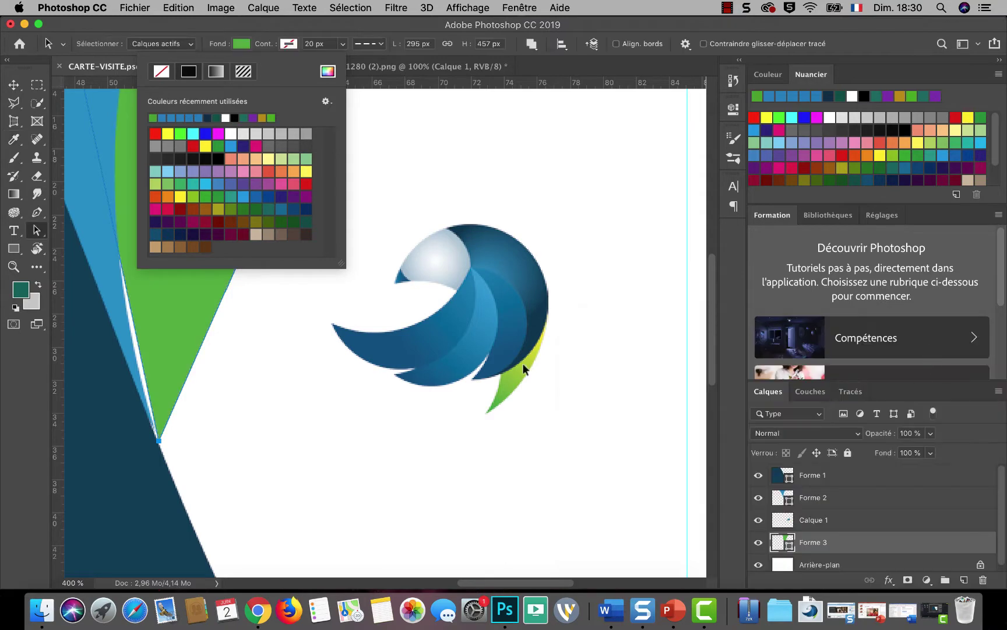
pyautogui.scroll(5, 419, 234)
pyautogui.hscroll(-5, 418, 234)
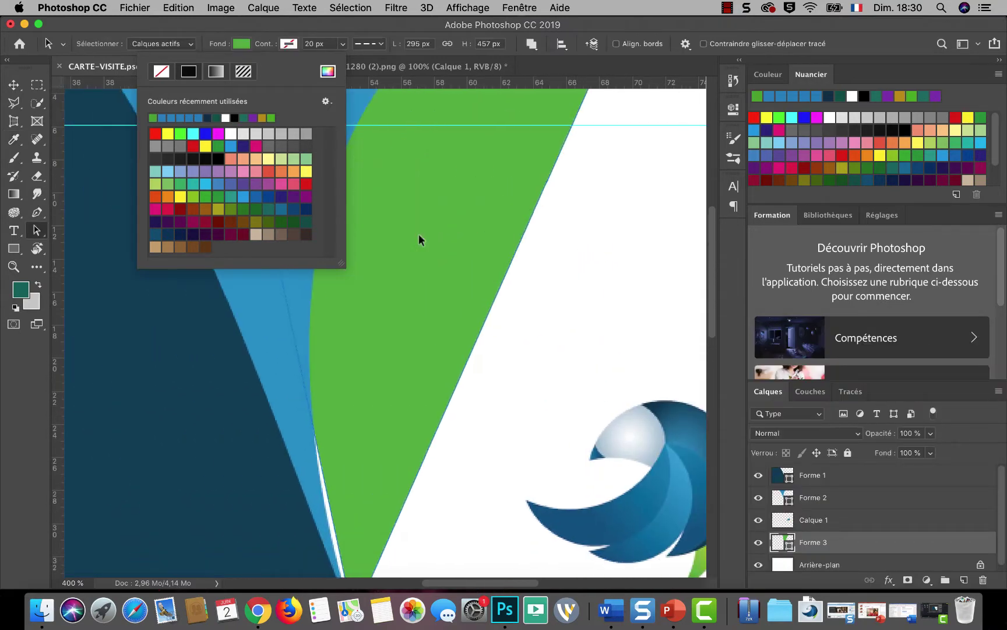
pyautogui.press('z')
pyautogui.keyDown('alt'); pyautogui.click(451, 313); pyautogui.keyUp('alt')
pyautogui.keyDown('alt'); pyautogui.click(451, 309); pyautogui.keyUp('alt')
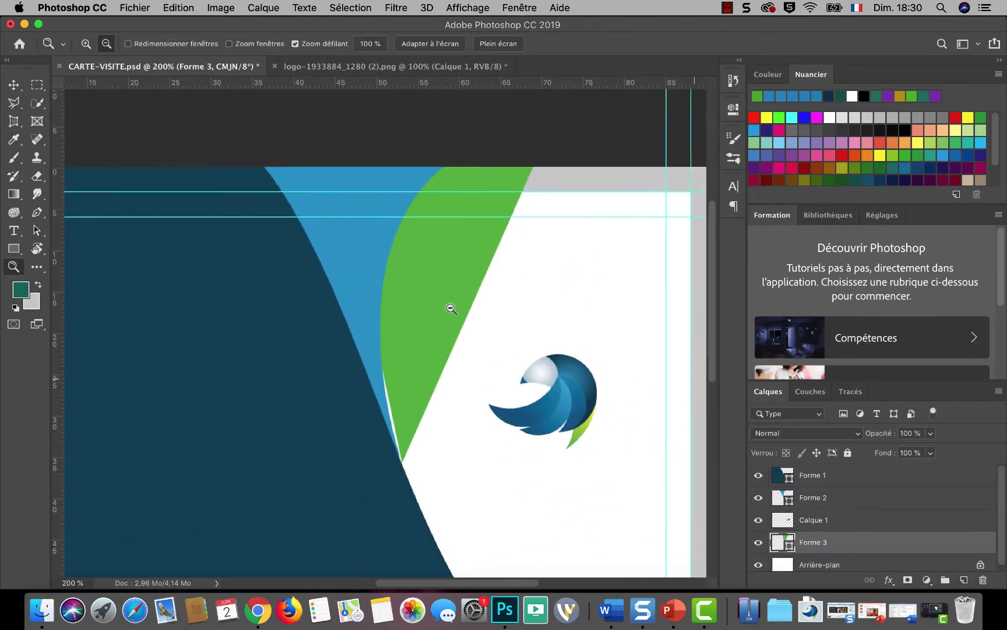
# Convert the green band's top-right anchor into a curve, nudge it three pixels left, and deselect
pyautogui.click(13, 87)
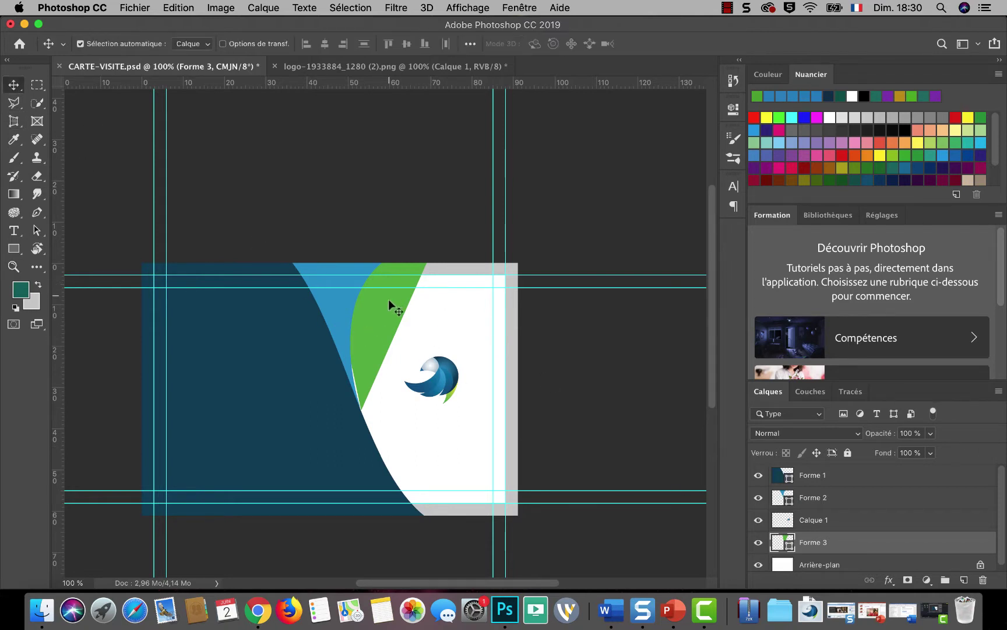
pyautogui.click(37, 232)
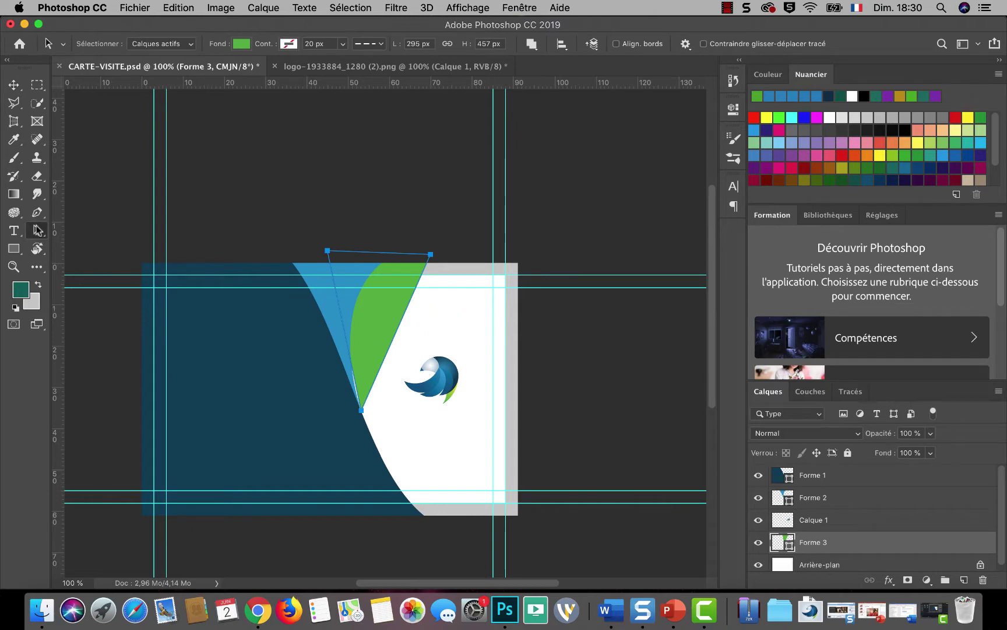
pyautogui.rightClick(39, 211)
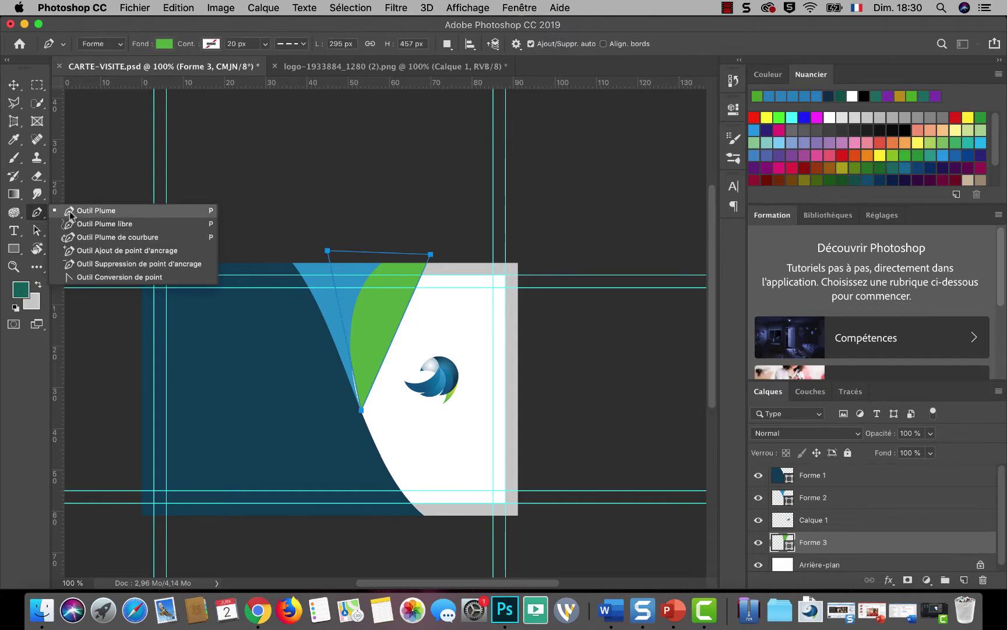
pyautogui.click(130, 278)
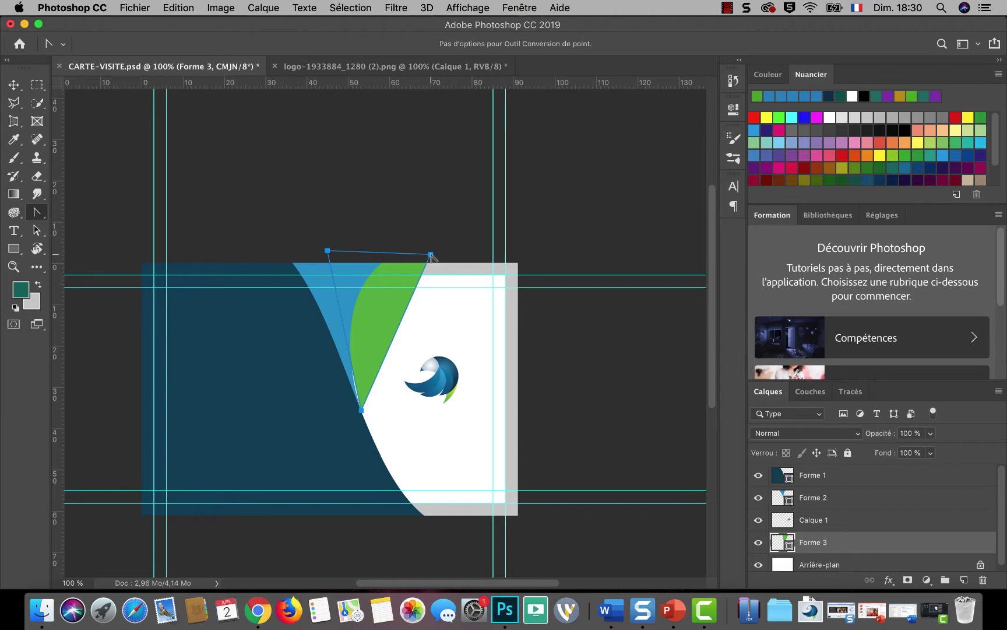
pyautogui.moveTo(429, 256); pyautogui.dragTo(371, 269)
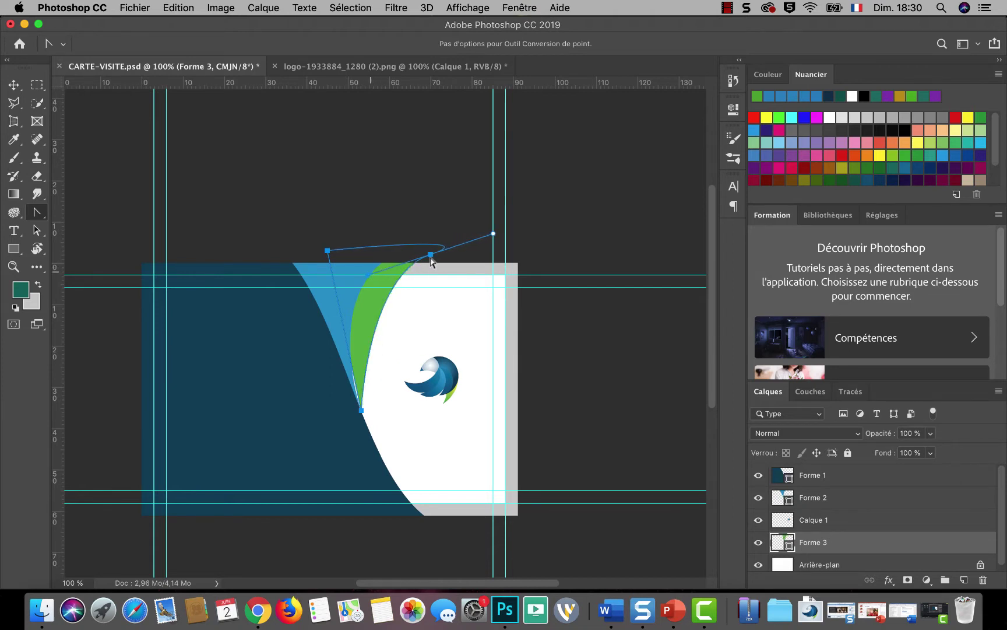
pyautogui.moveTo(489, 234)
pyautogui.mouseDown()
pyautogui.moveTo(414, 246)
pyautogui.moveTo(409, 256)
pyautogui.mouseUp()
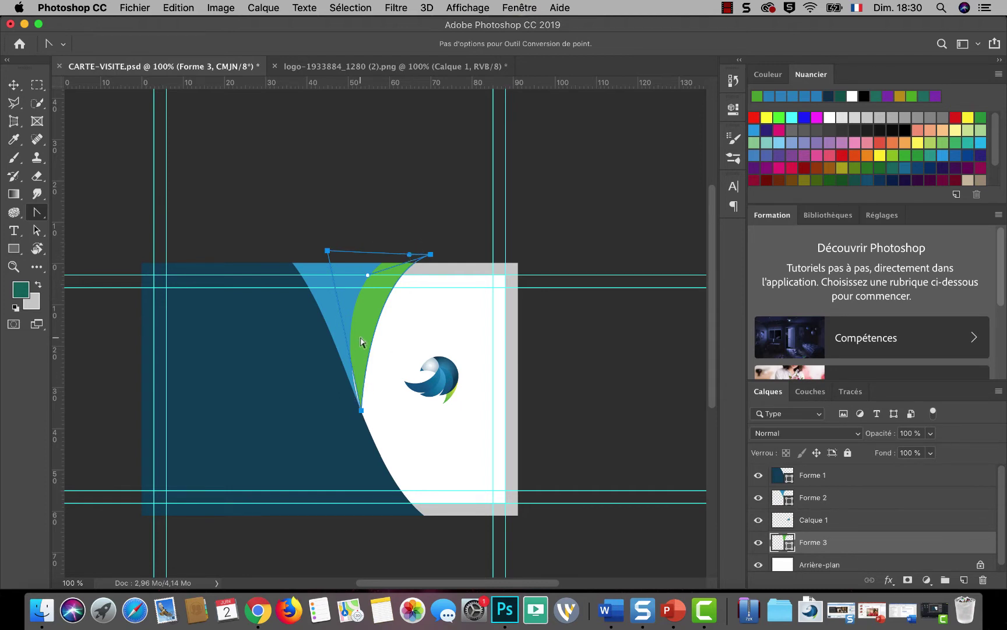
pyautogui.press('Left')
pyautogui.press('Left')
pyautogui.press('Left')
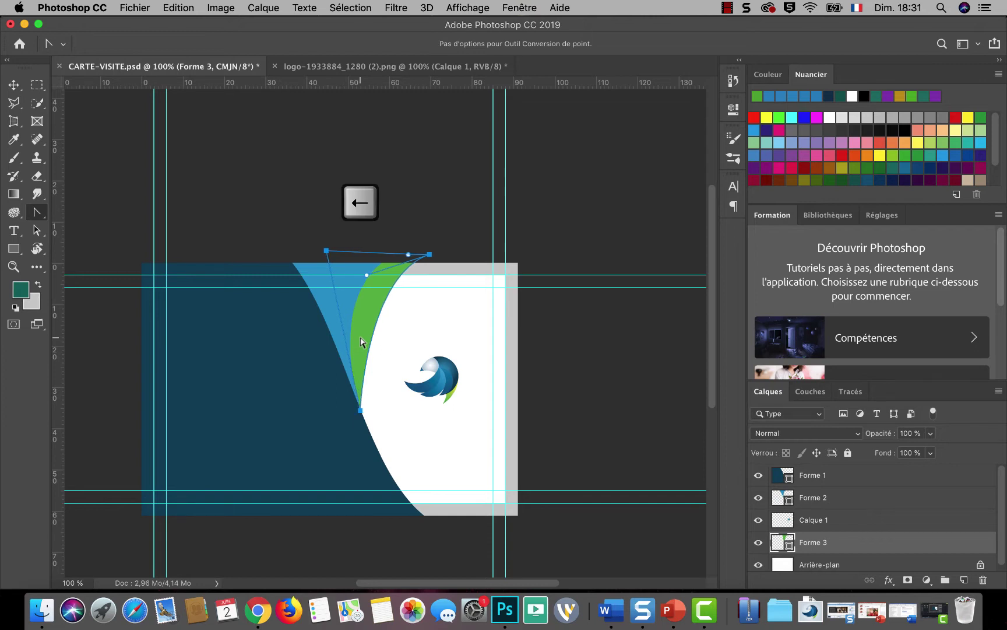
pyautogui.press('Left')
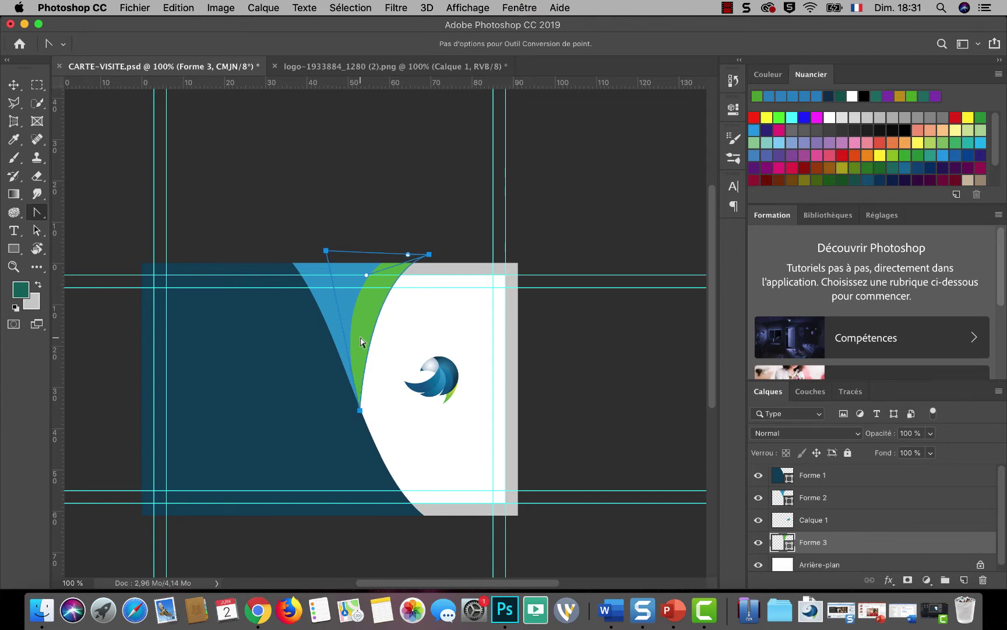
pyautogui.press('Left')
pyautogui.click(14, 85)
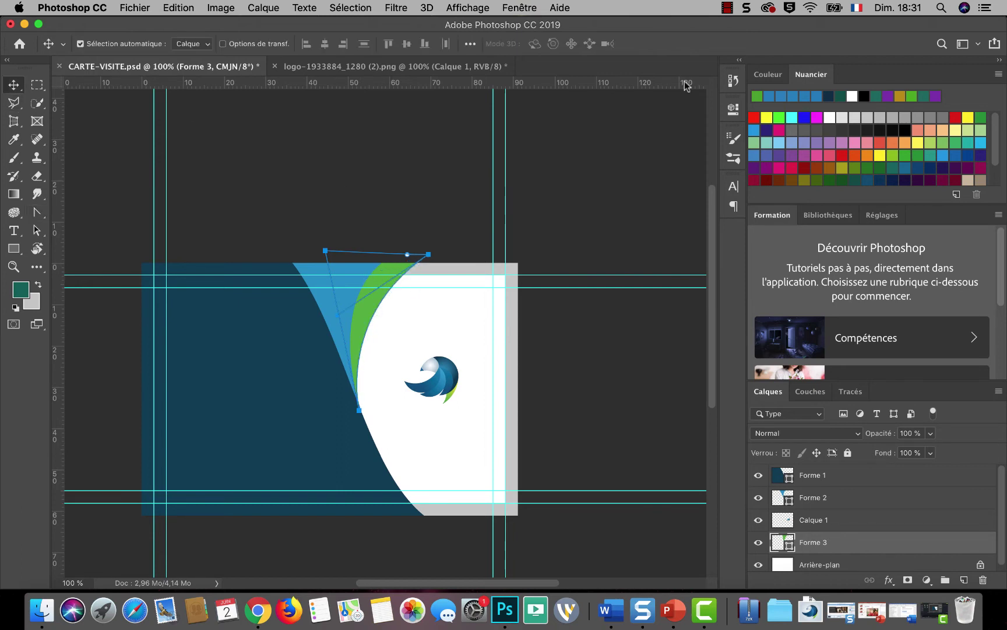
pyautogui.click(595, 197)
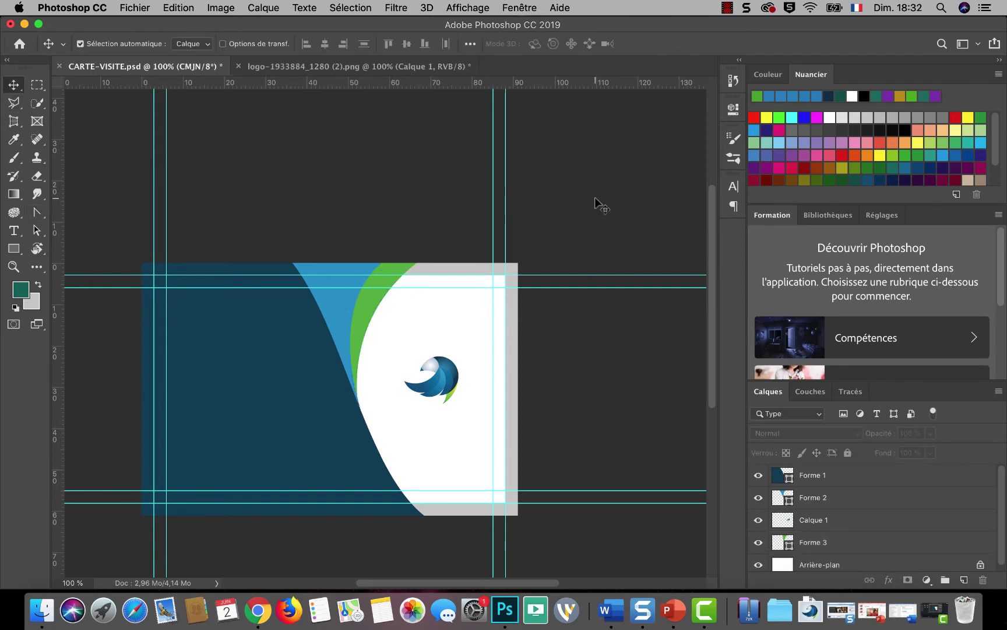